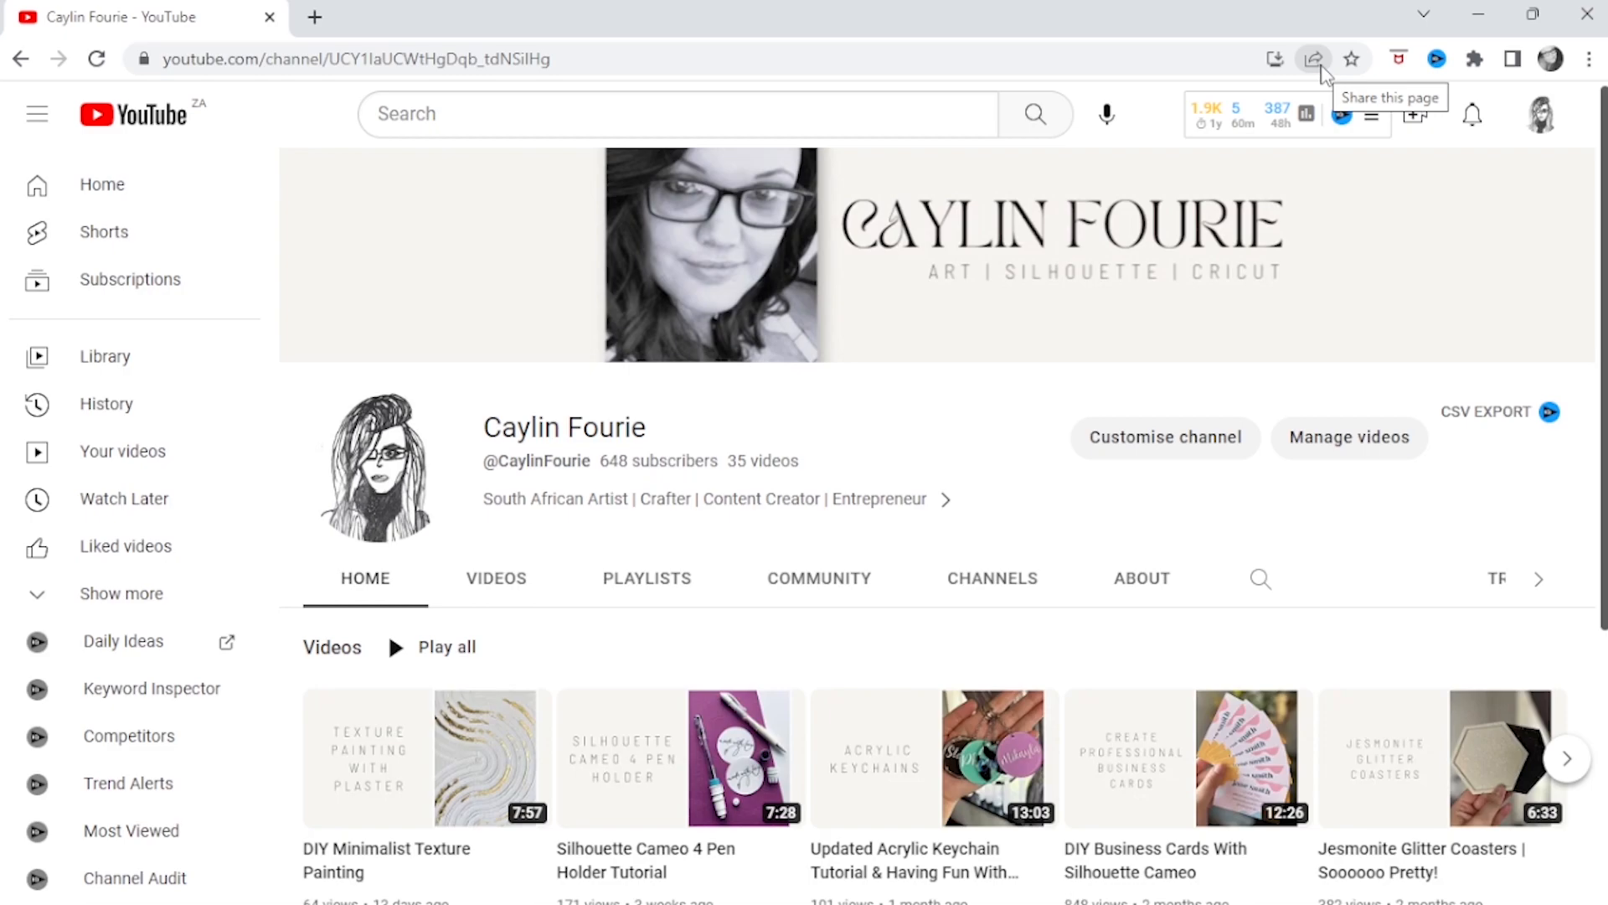
Create a QR code for the open YouTube channel page and download it
{"action": "left_click", "coordinate": [1316, 61]}
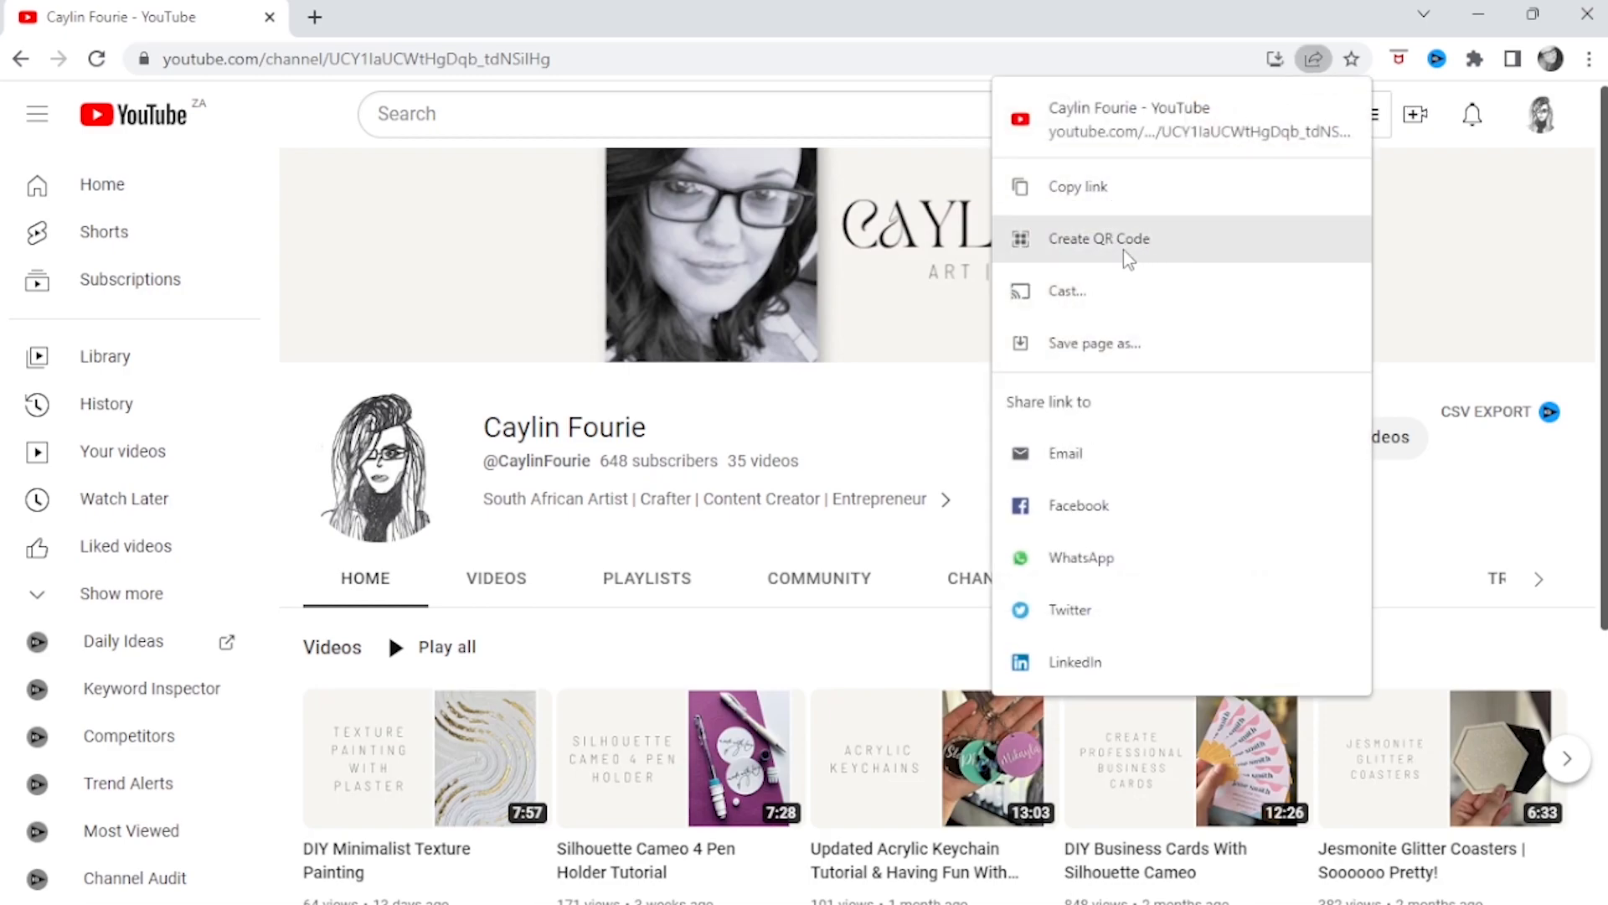
{"action": "left_click", "coordinate": [1181, 249]}
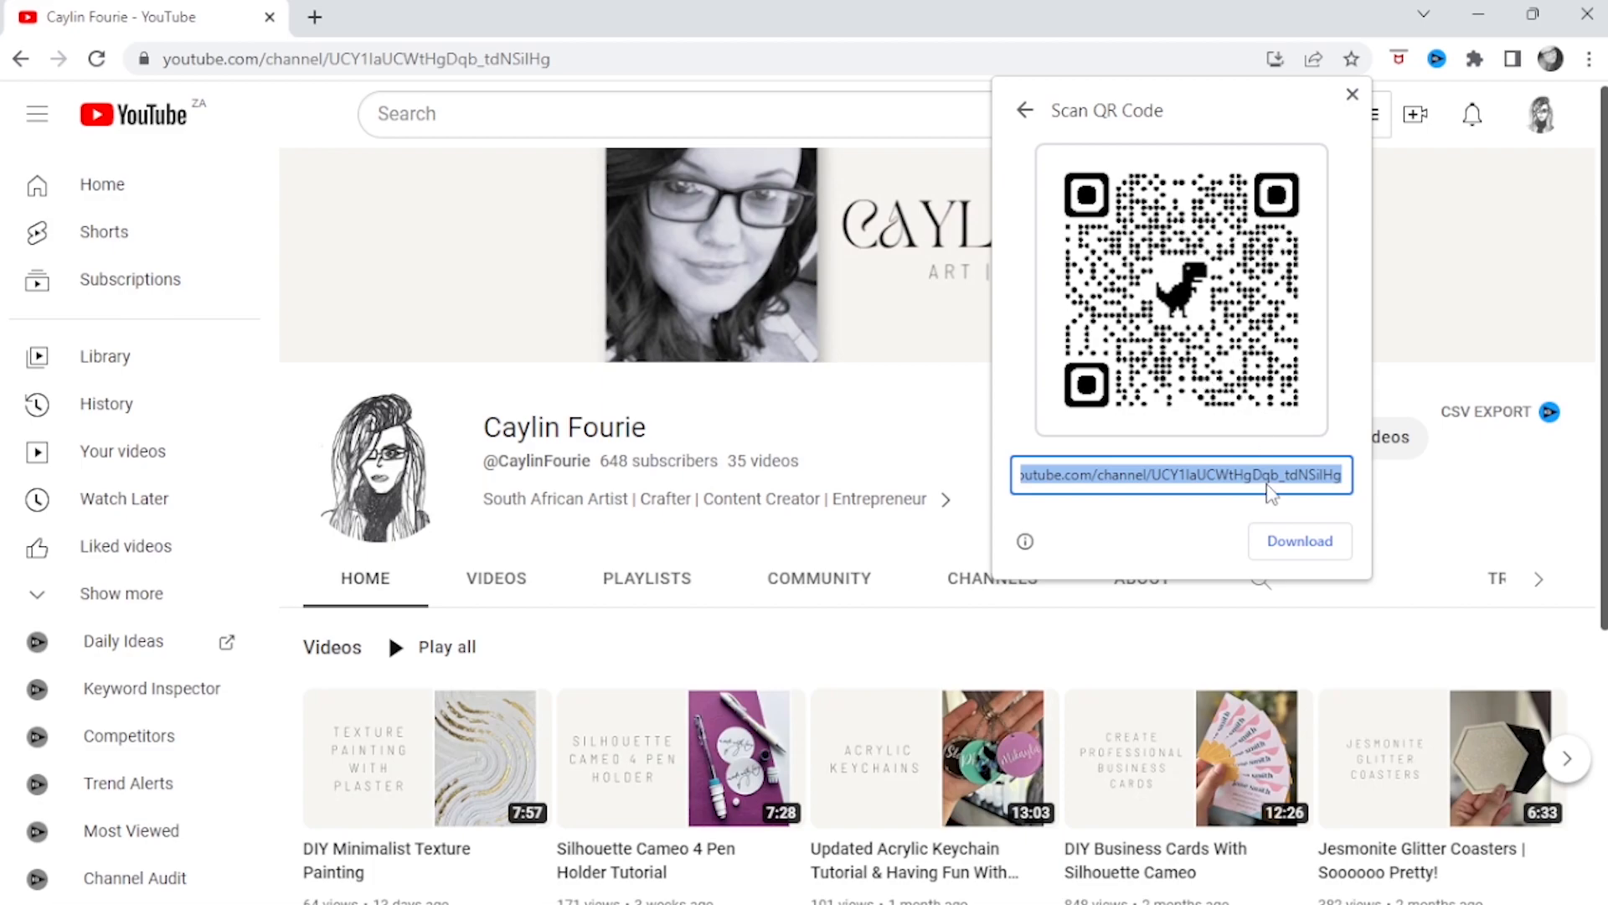
{"action": "left_click", "coordinate": [1298, 543]}
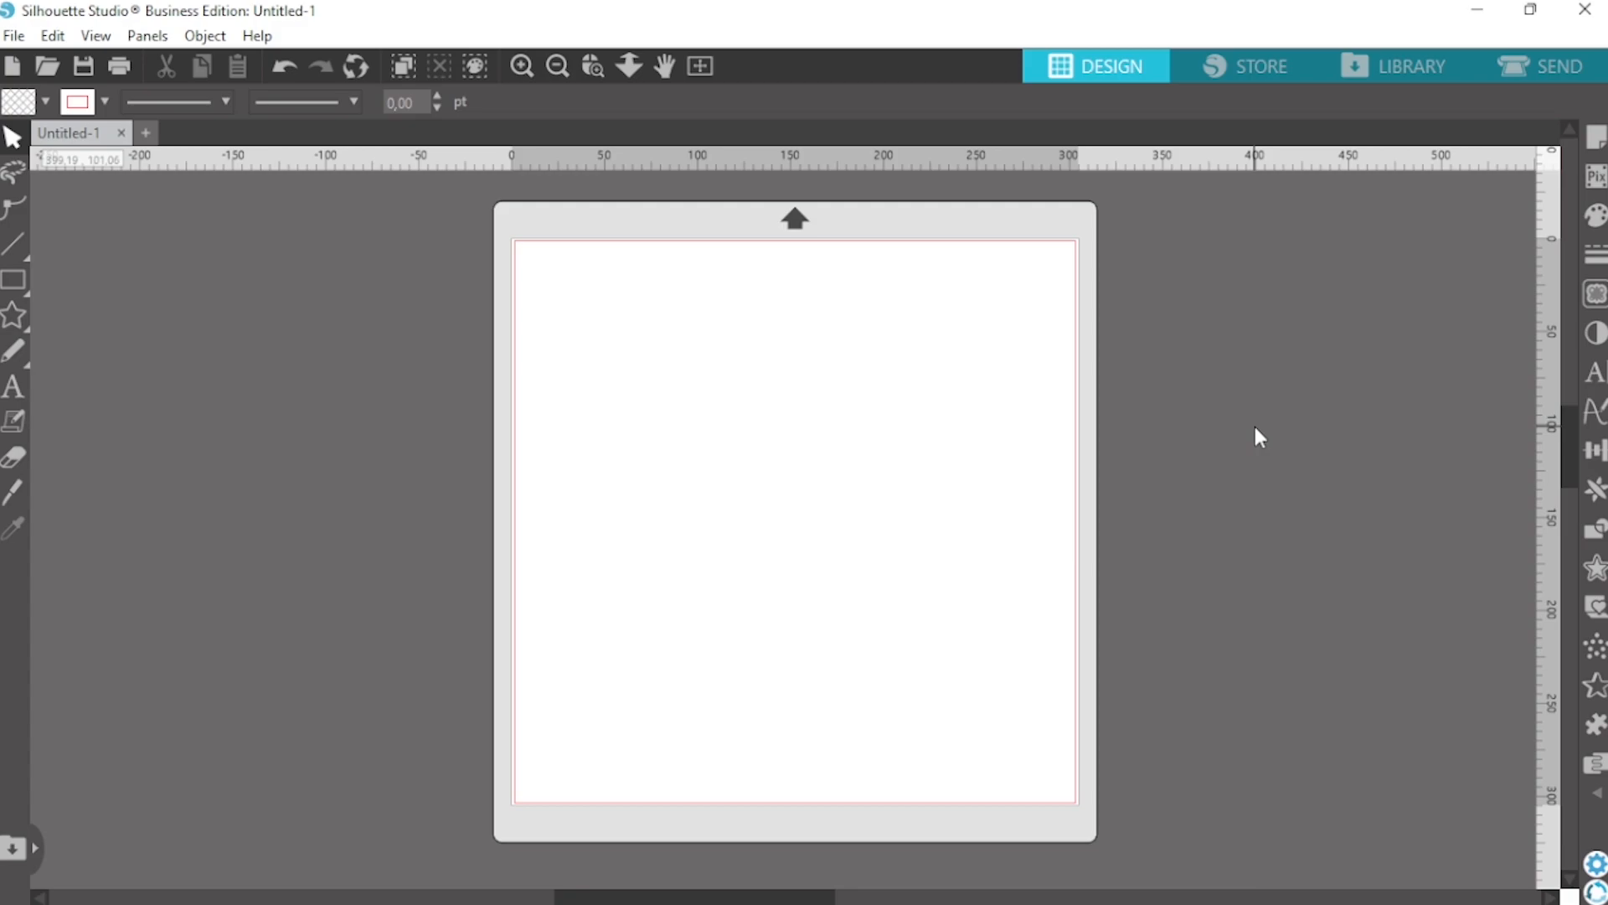
In Silhouette Studio, set the design page's media size to A4 (210 x 297 mm) with portrait orientation
{"action": "left_click", "coordinate": [1599, 139]}
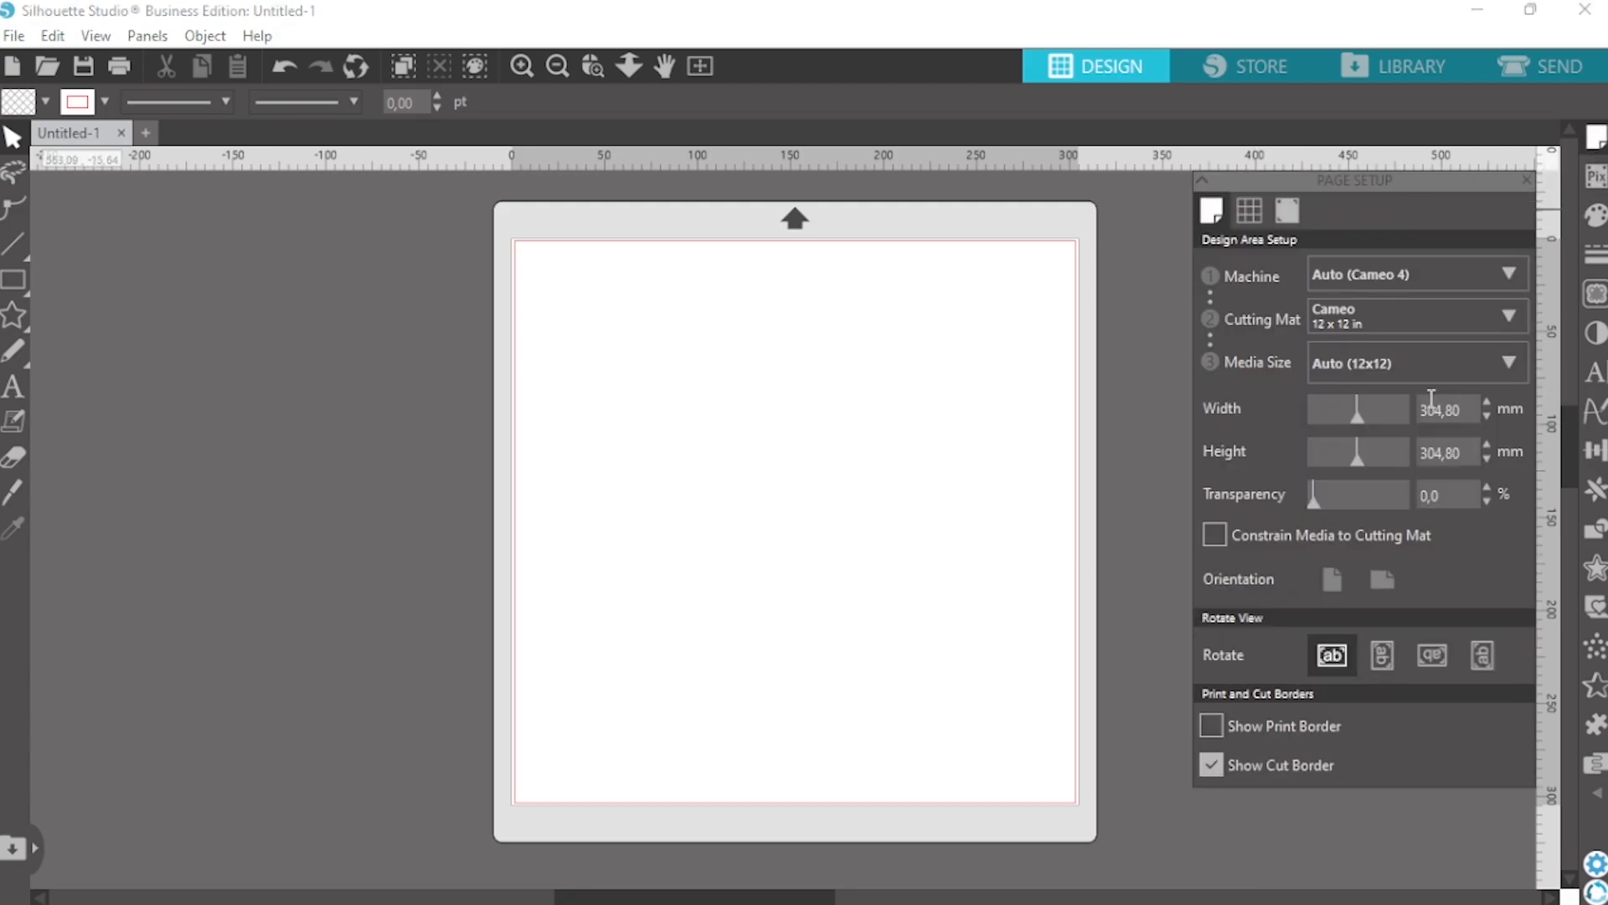
{"action": "left_click", "coordinate": [1334, 365]}
{"action": "left_click", "coordinate": [1325, 585]}
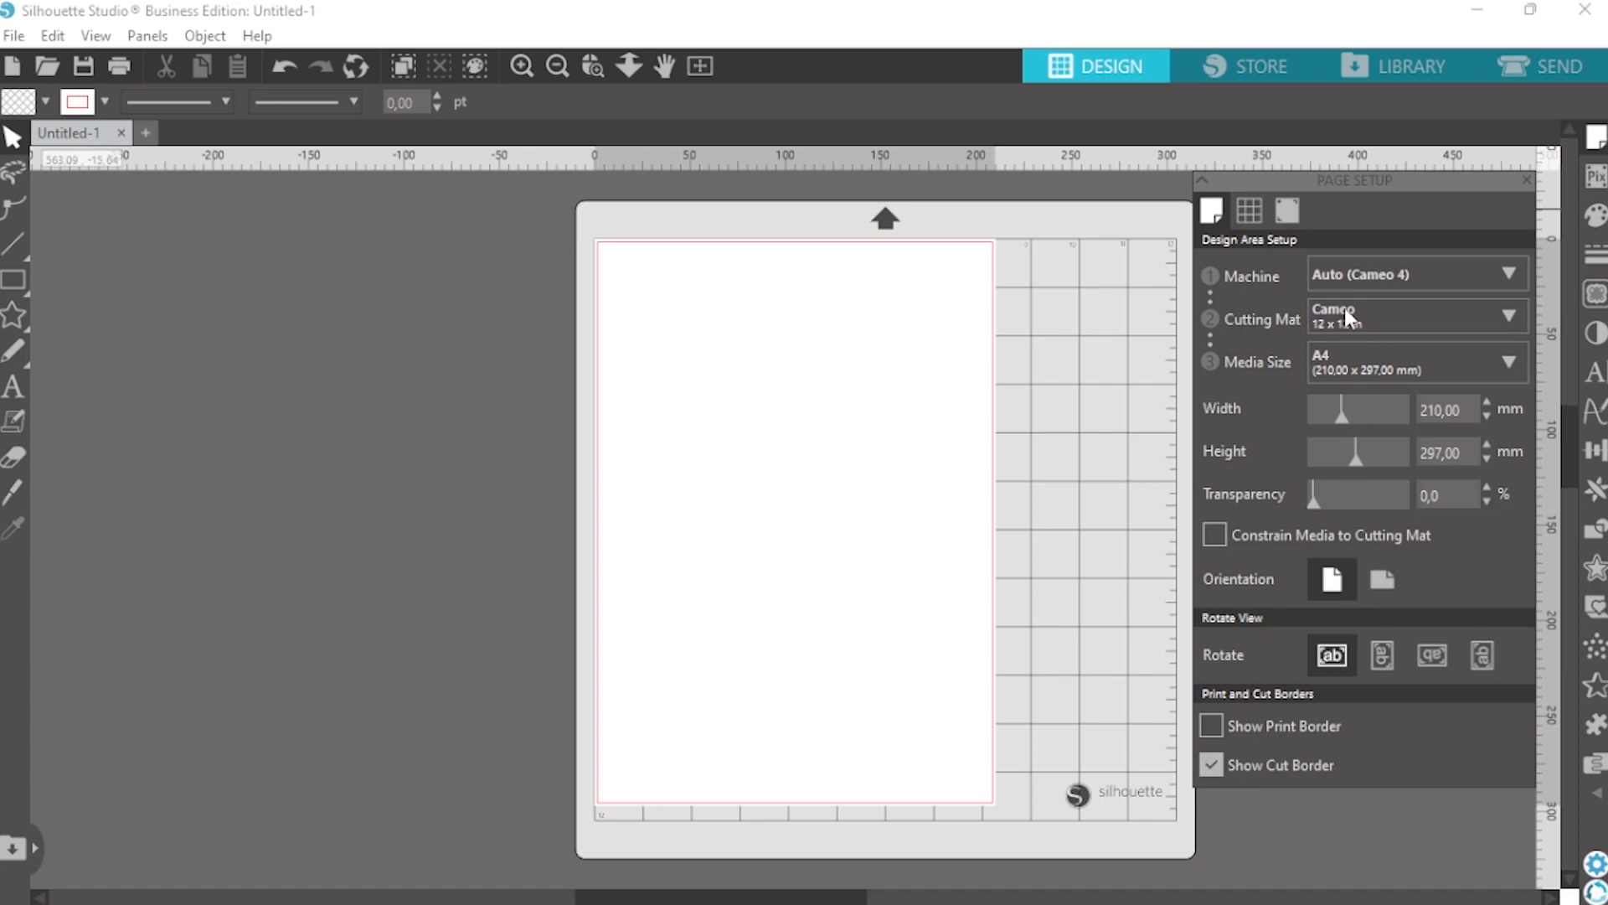
Turn on the registration marks for the A4 page and close the page setup
{"action": "left_click", "coordinate": [1286, 213]}
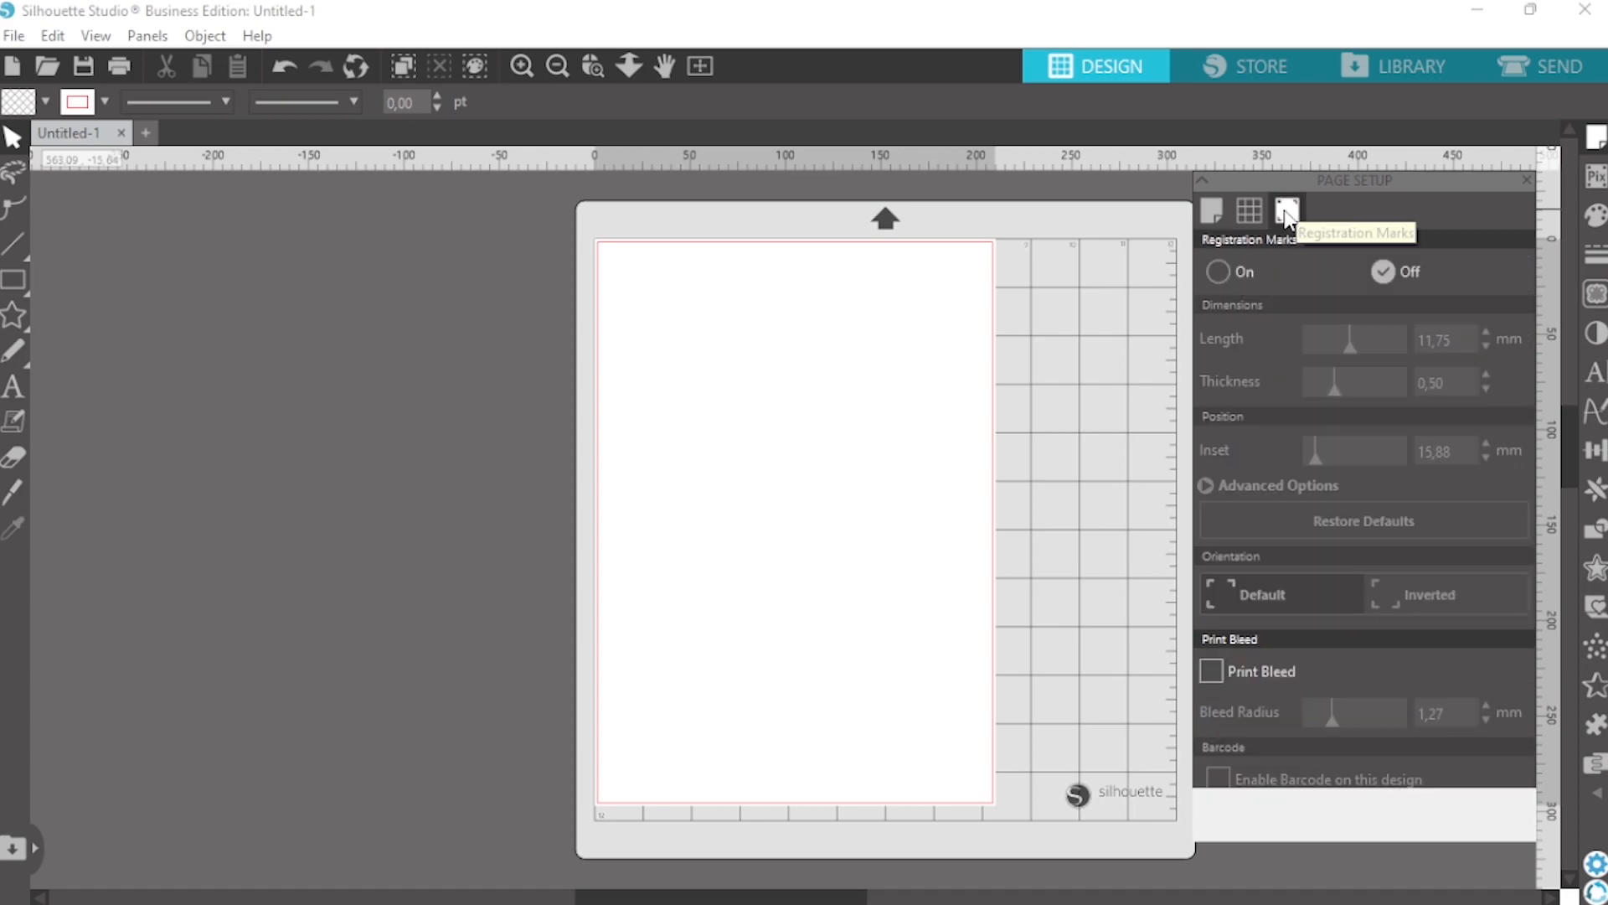
{"action": "left_click", "coordinate": [1220, 272]}
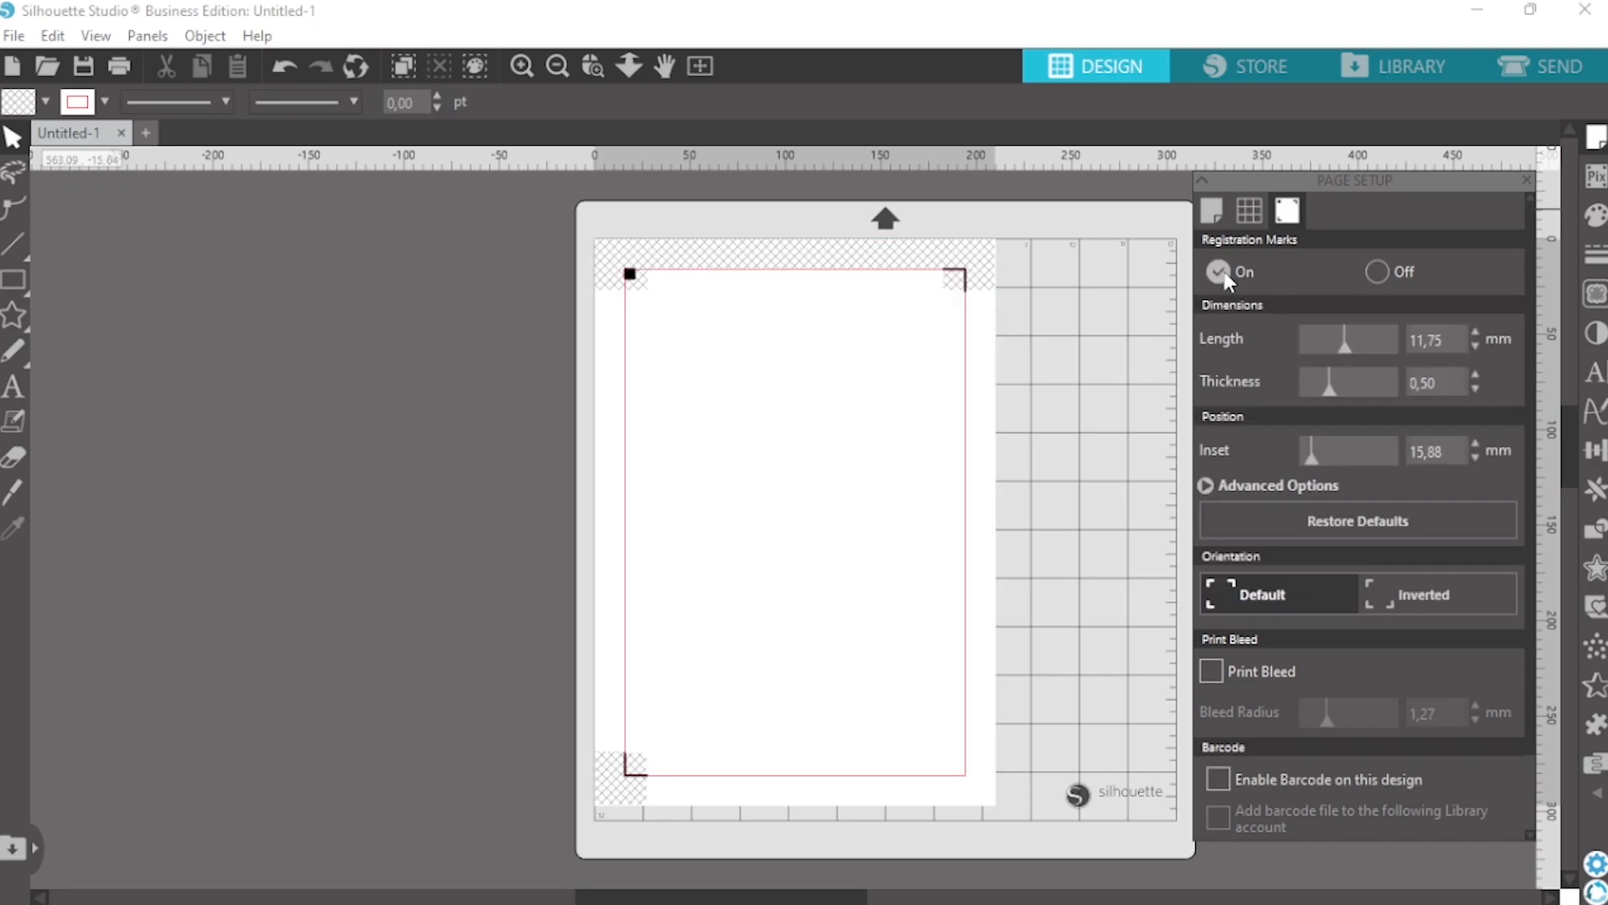
{"action": "left_click", "coordinate": [1528, 182]}
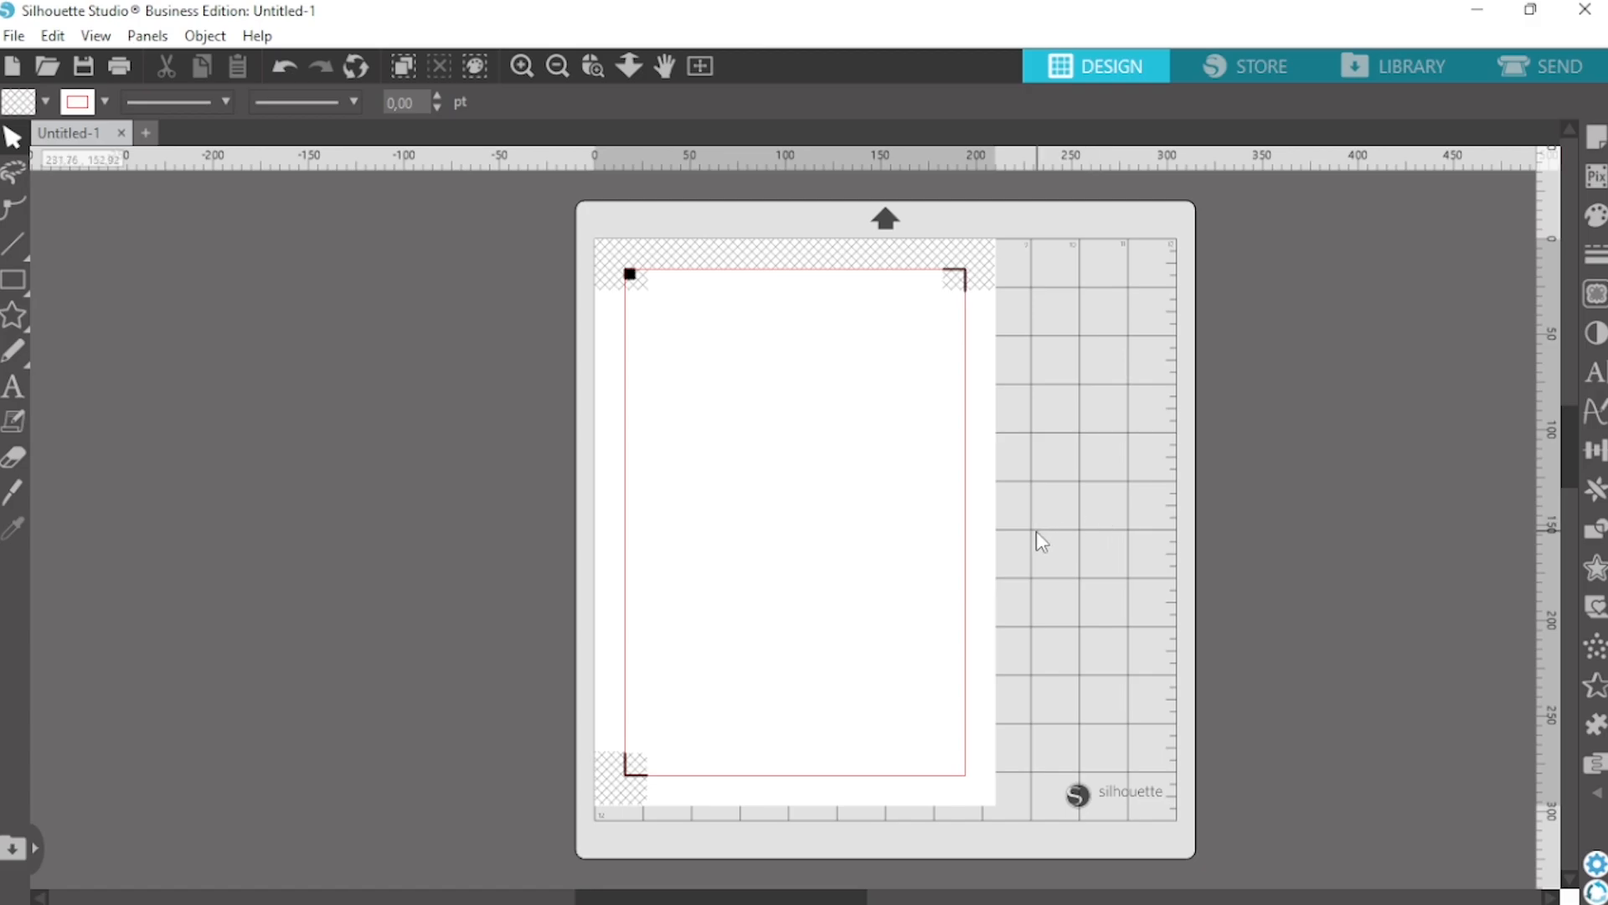
Merge the file qrcode_www.youtube.com (5) from the Downloads folder into the current design
{"action": "left_click", "coordinate": [13, 36]}
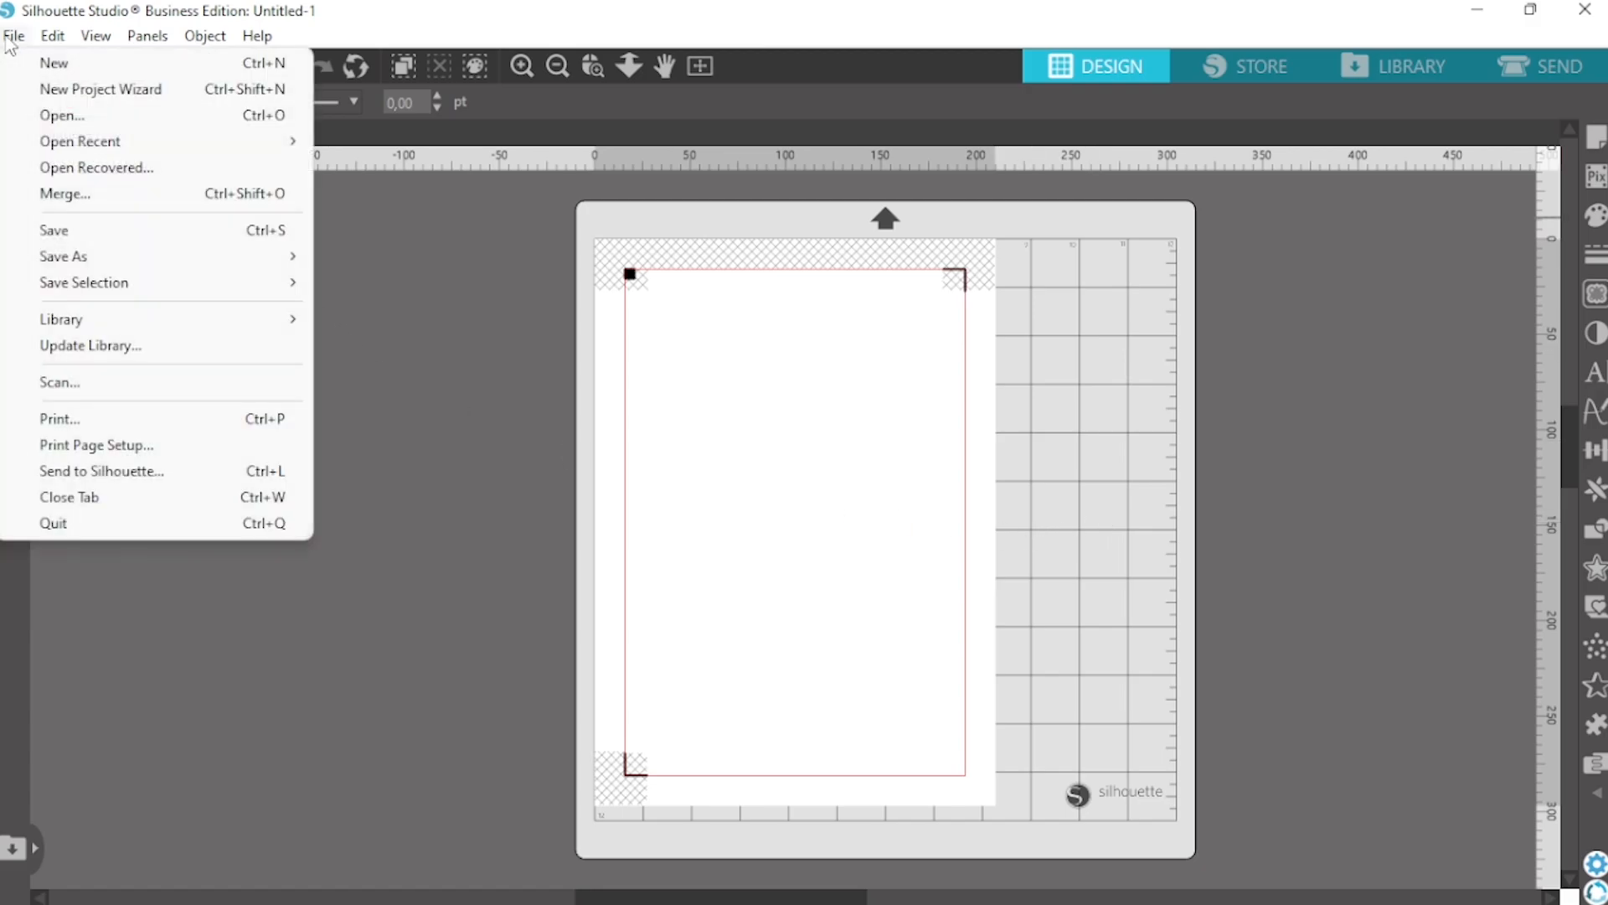
{"action": "left_click", "coordinate": [59, 193]}
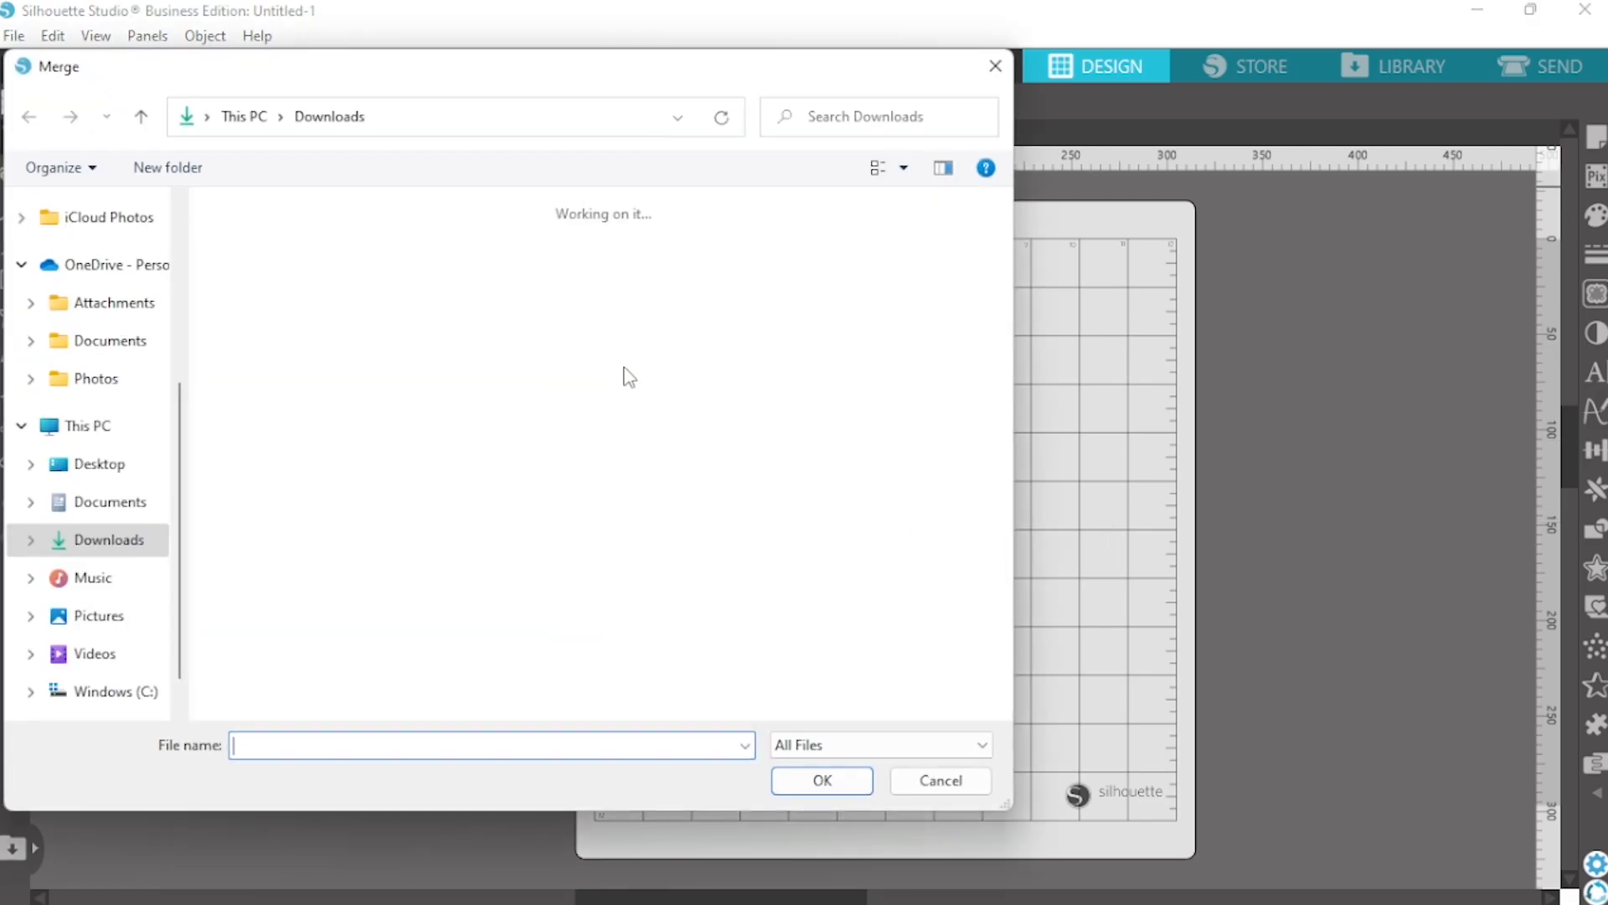
{"action": "scroll", "coordinate": [104, 335], "scroll_direction": "up", "scroll_amount": 3}
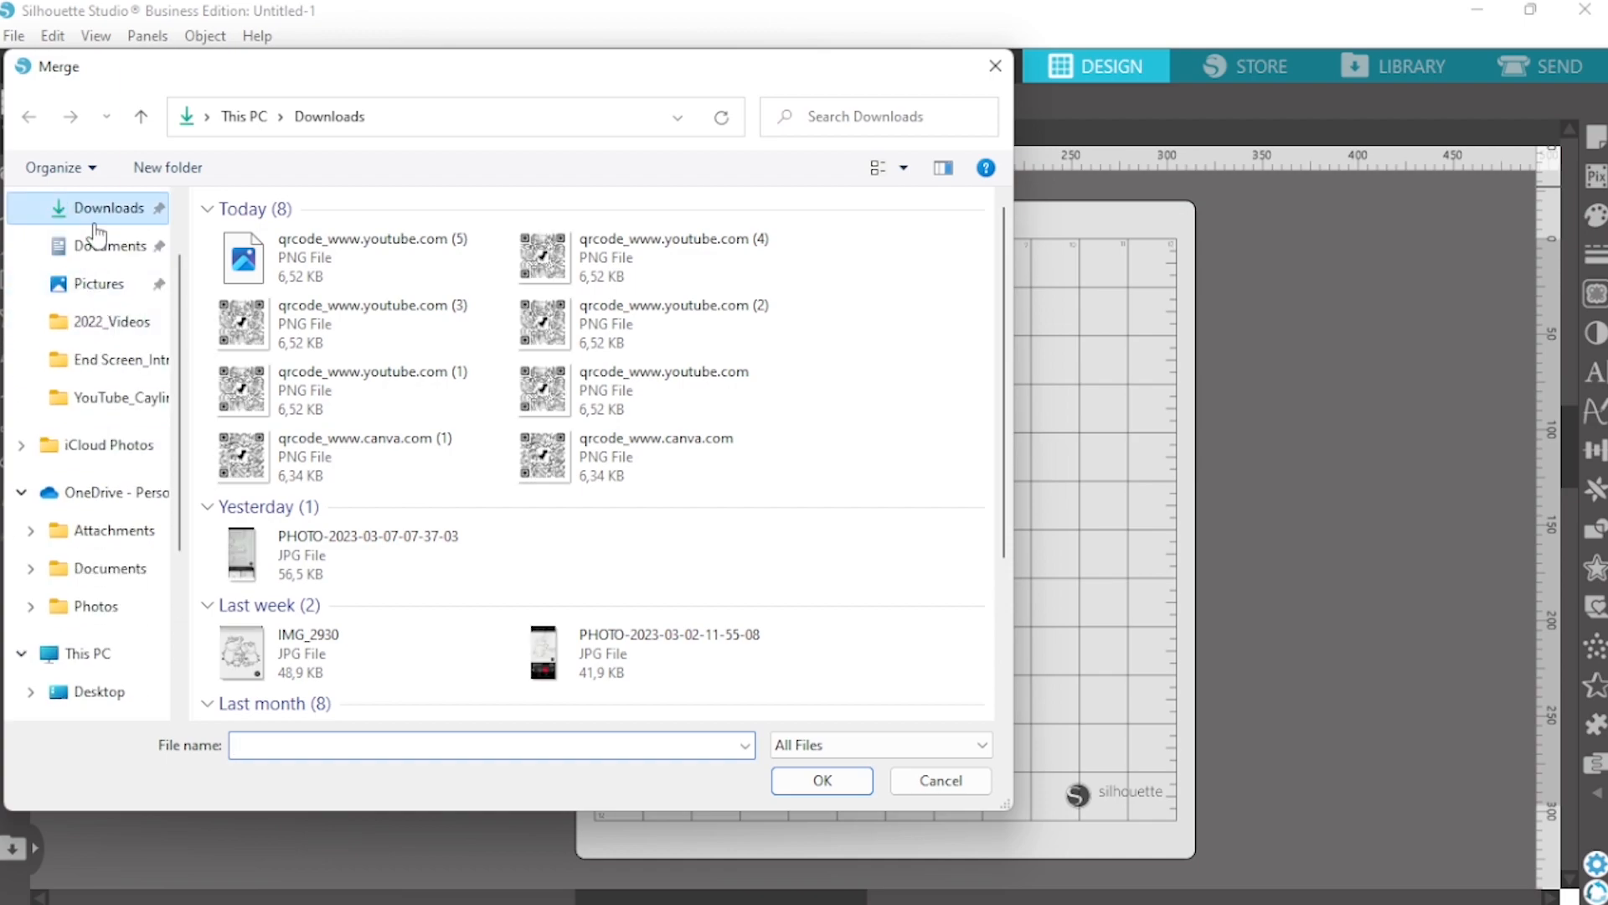
{"action": "scroll", "coordinate": [93, 268], "scroll_direction": "up", "scroll_amount": 1}
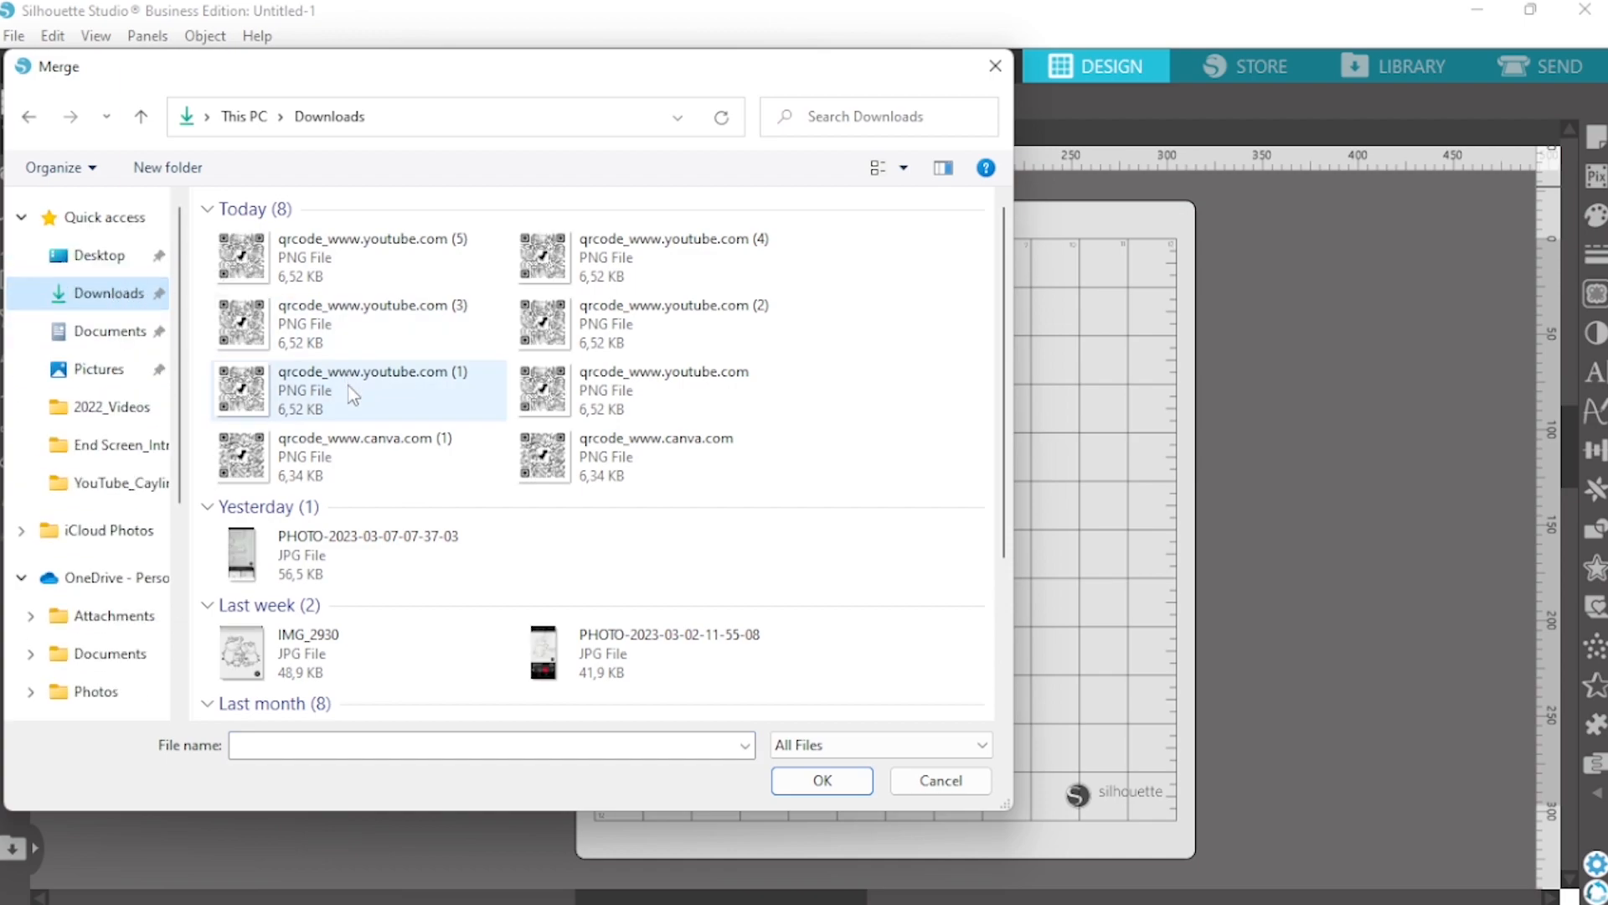
{"action": "left_click", "coordinate": [306, 255]}
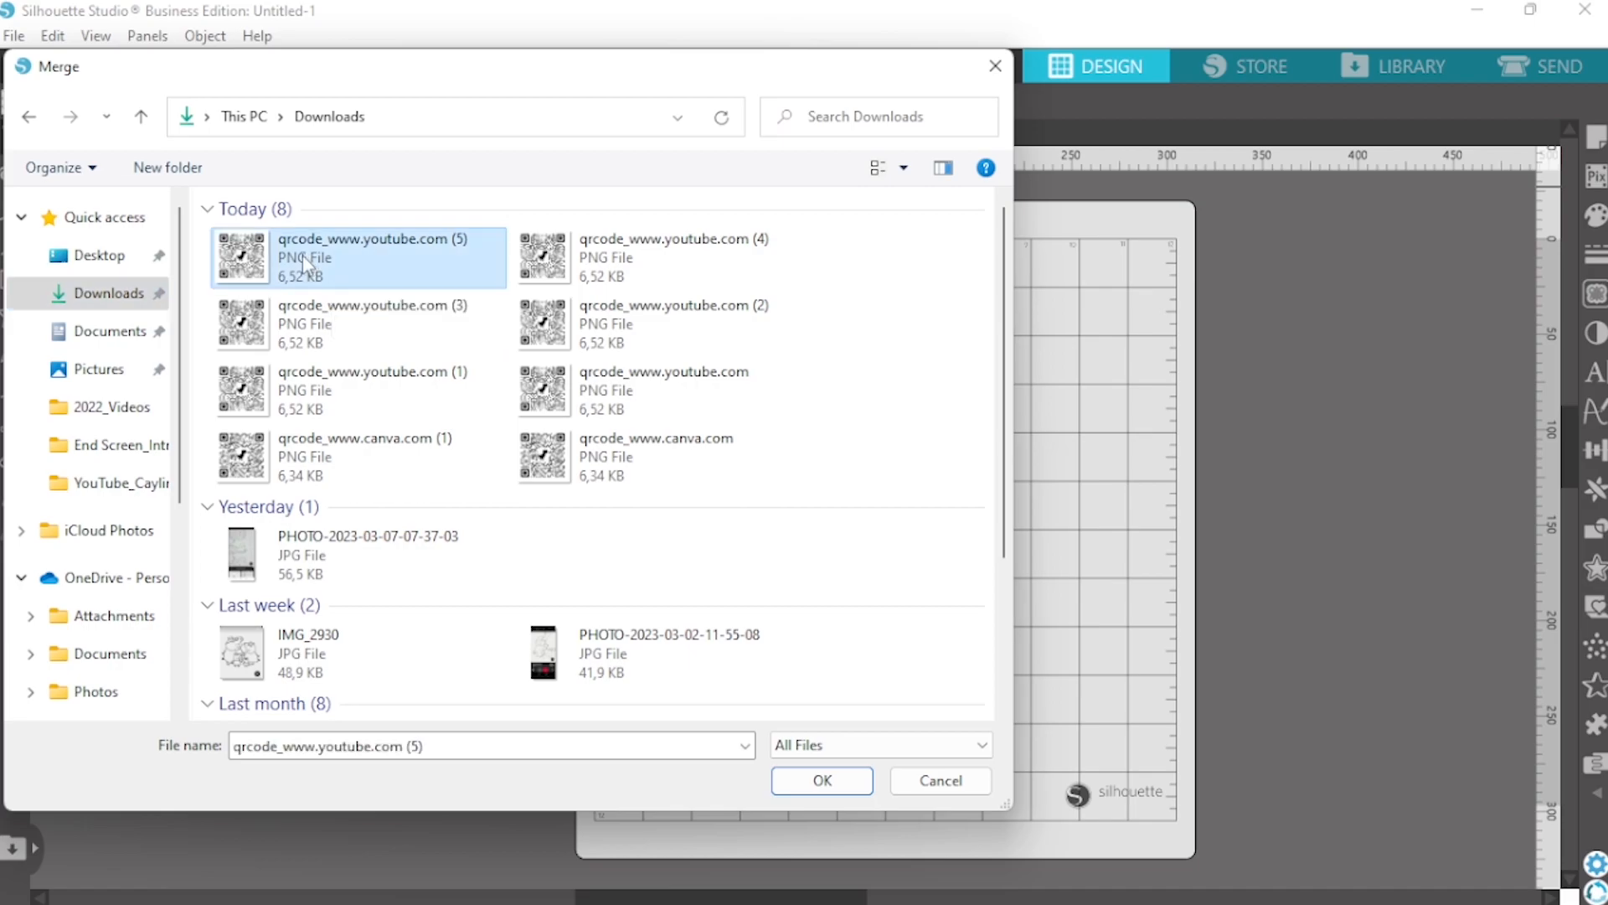
{"action": "left_click", "coordinate": [794, 791]}
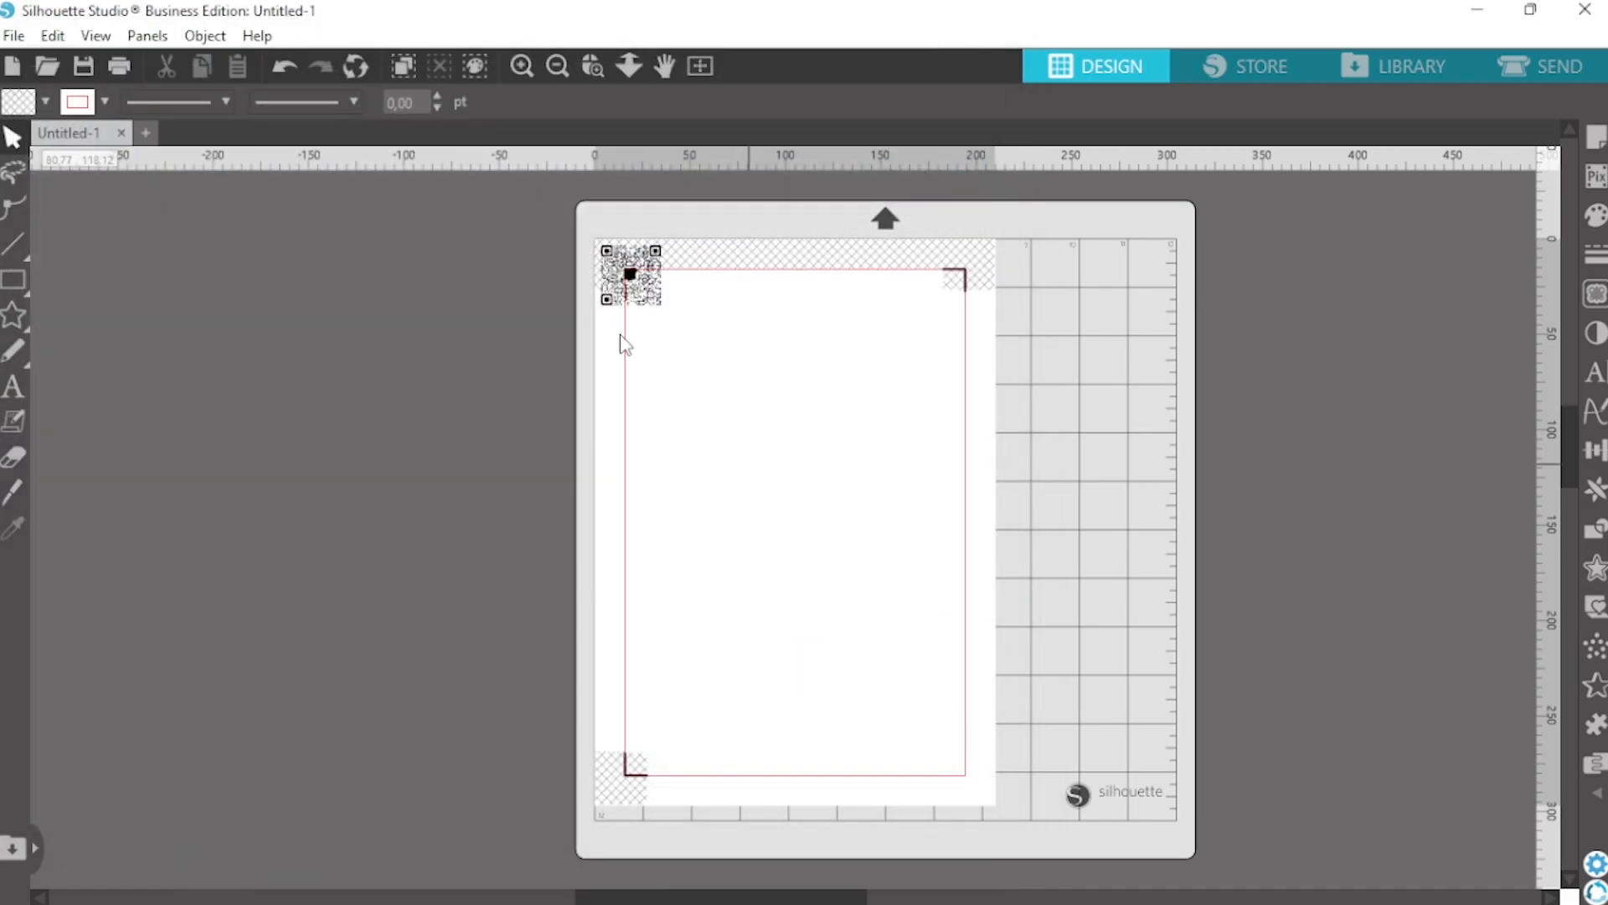
Move the QR code inside the red cut border, to about X 31.8 mm and Y 27.6 mm
{"action": "left_click_drag", "start_coordinate": [650, 298], "coordinate": [683, 348]}
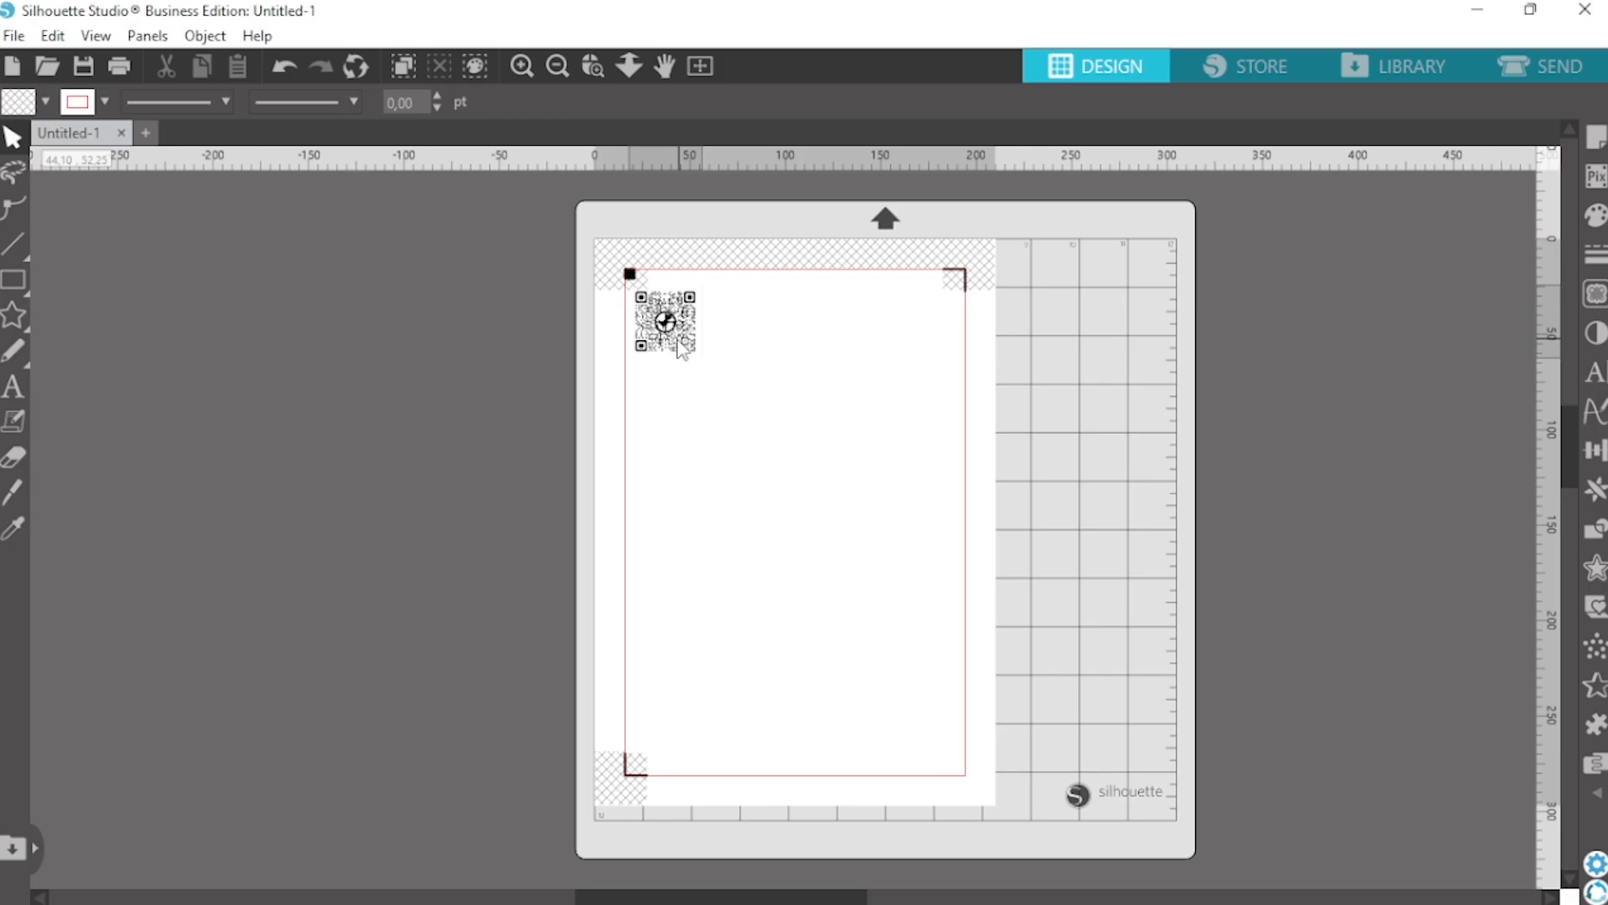
{"action": "left_click", "coordinate": [521, 64]}
{"action": "scroll", "coordinate": [632, 453], "scroll_direction": "up", "scroll_amount": 8}
{"action": "left_click_drag", "start_coordinate": [552, 368], "coordinate": [611, 382]}
Give the QR code image a red outline as its cut line
{"action": "left_click", "coordinate": [612, 394]}
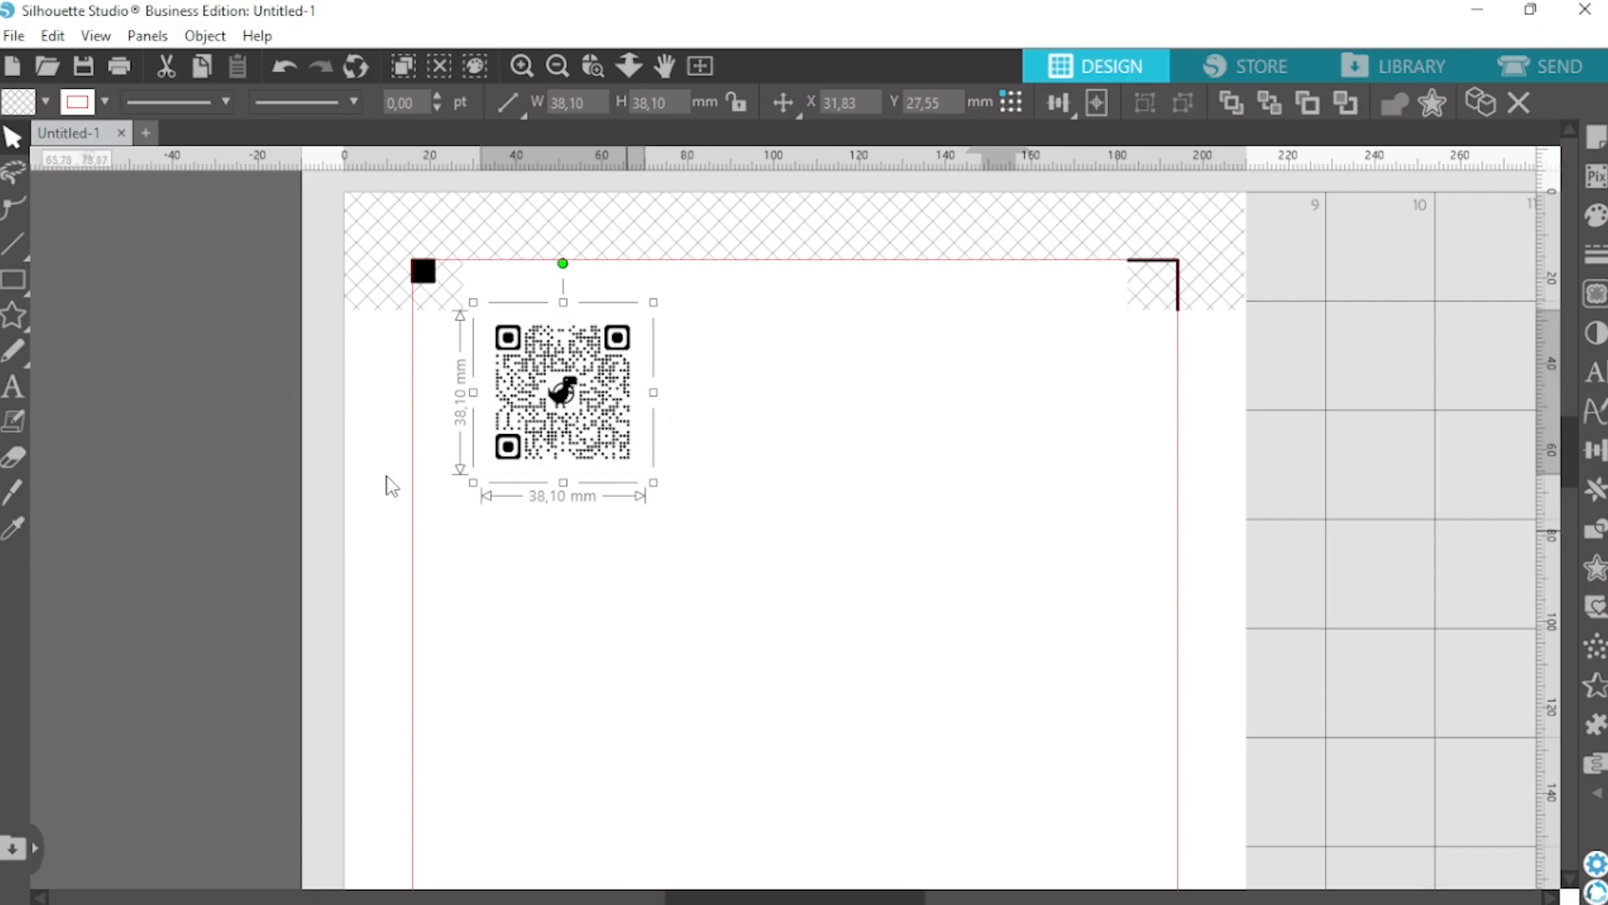
{"action": "left_click", "coordinate": [106, 103]}
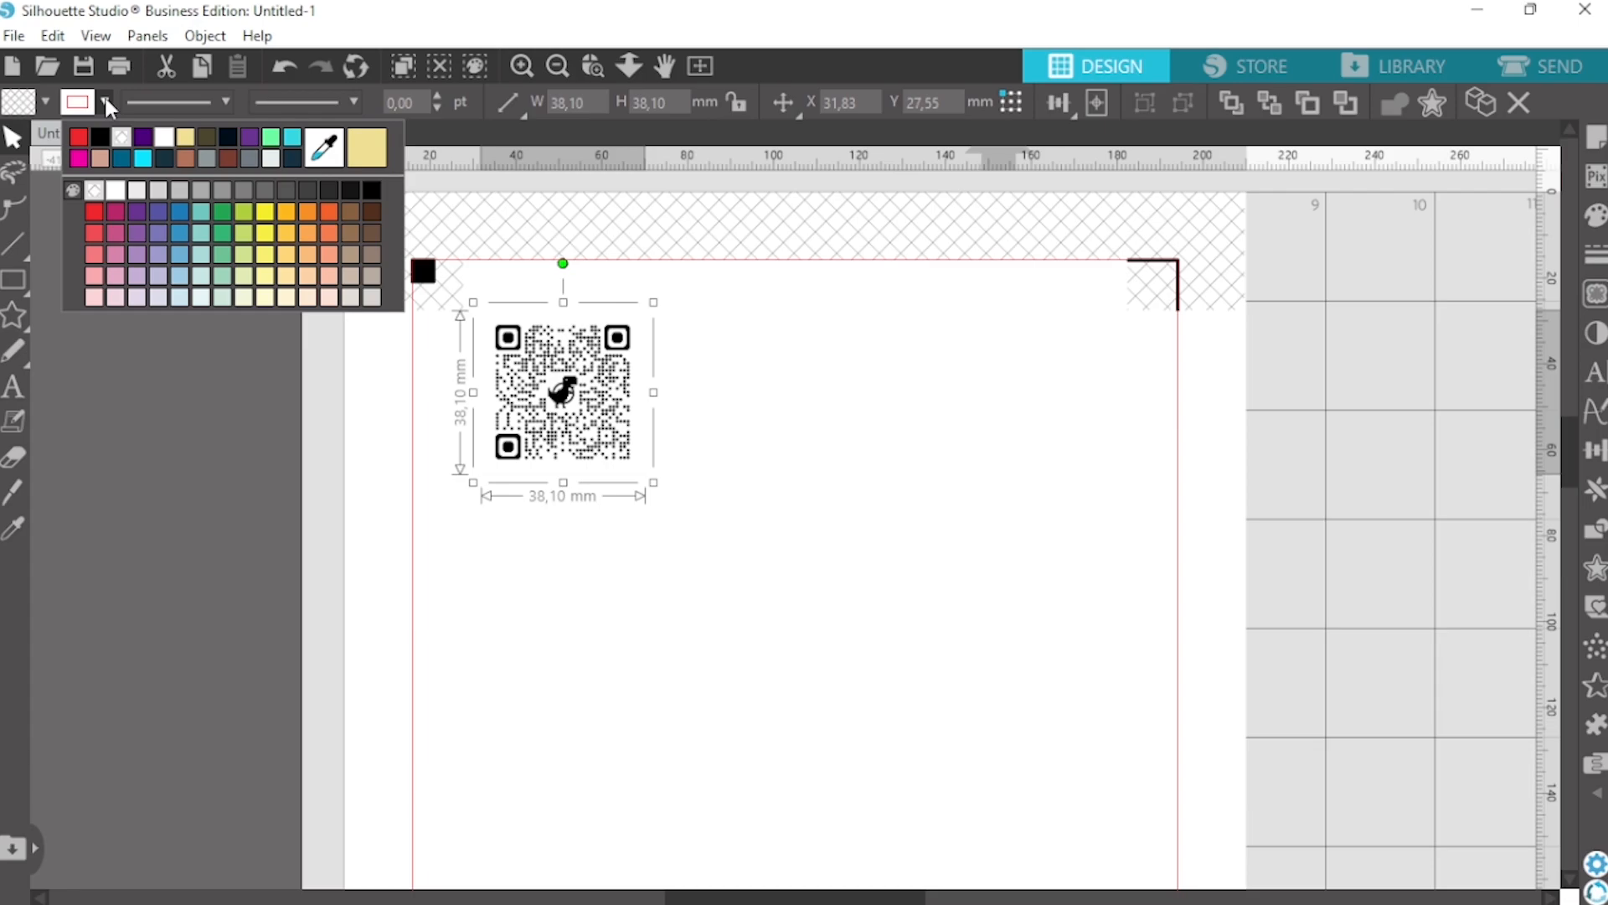
{"action": "left_click", "coordinate": [81, 137]}
{"action": "left_click", "coordinate": [804, 431]}
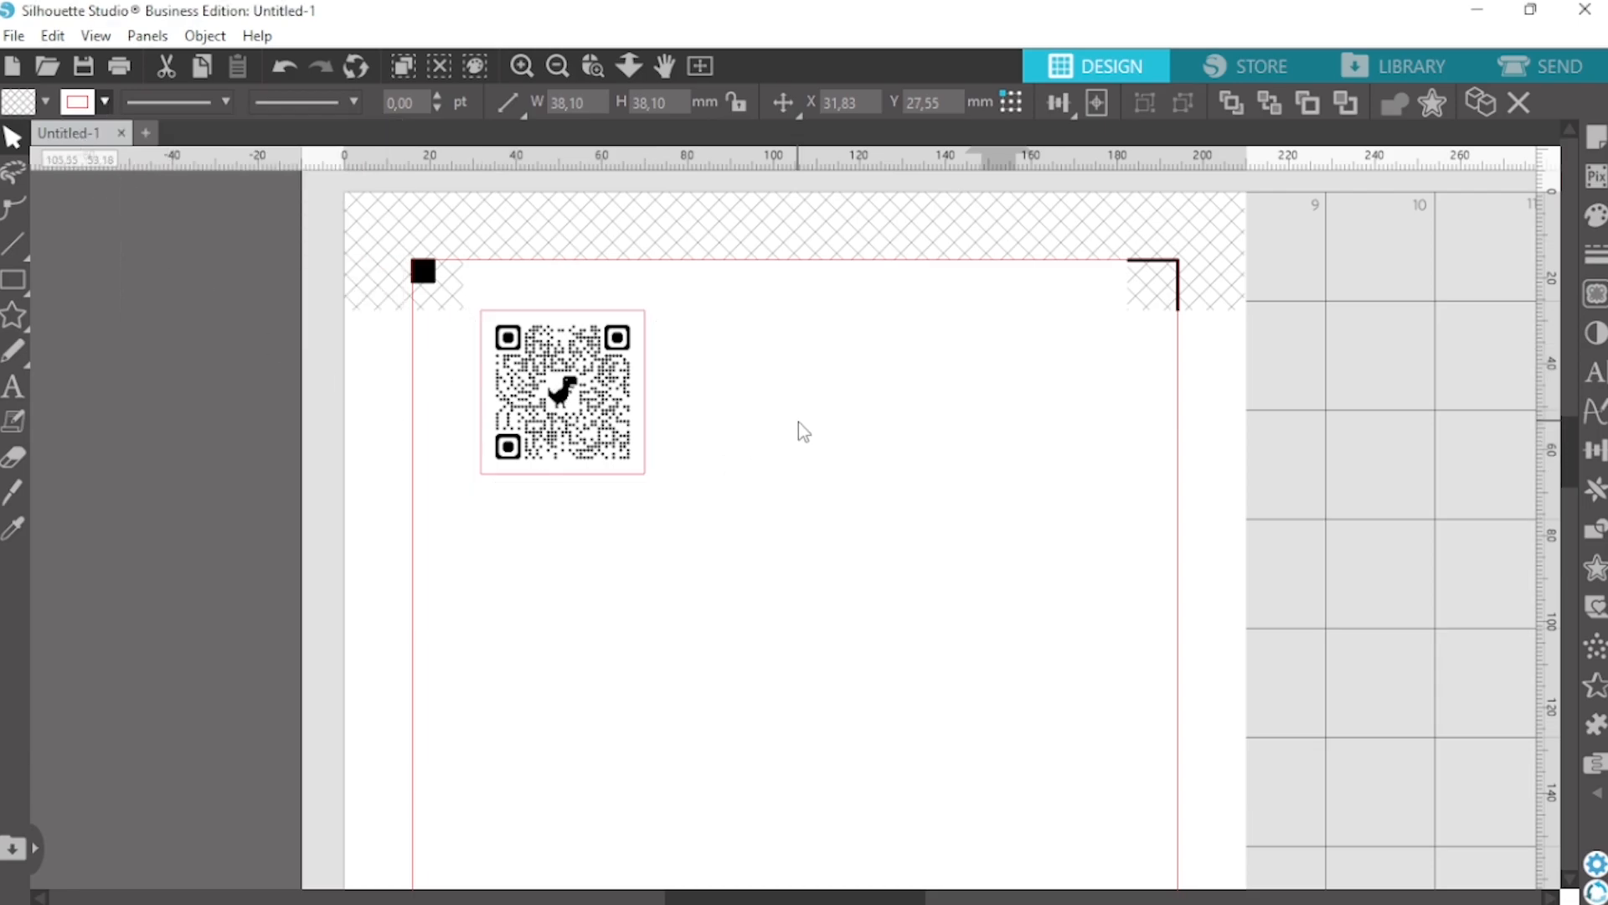
Reposition the QR code just below the upper cut border beside the square registration mark, at about X 29.6 mm and Y 19.3 mm
{"action": "left_click", "coordinate": [522, 65]}
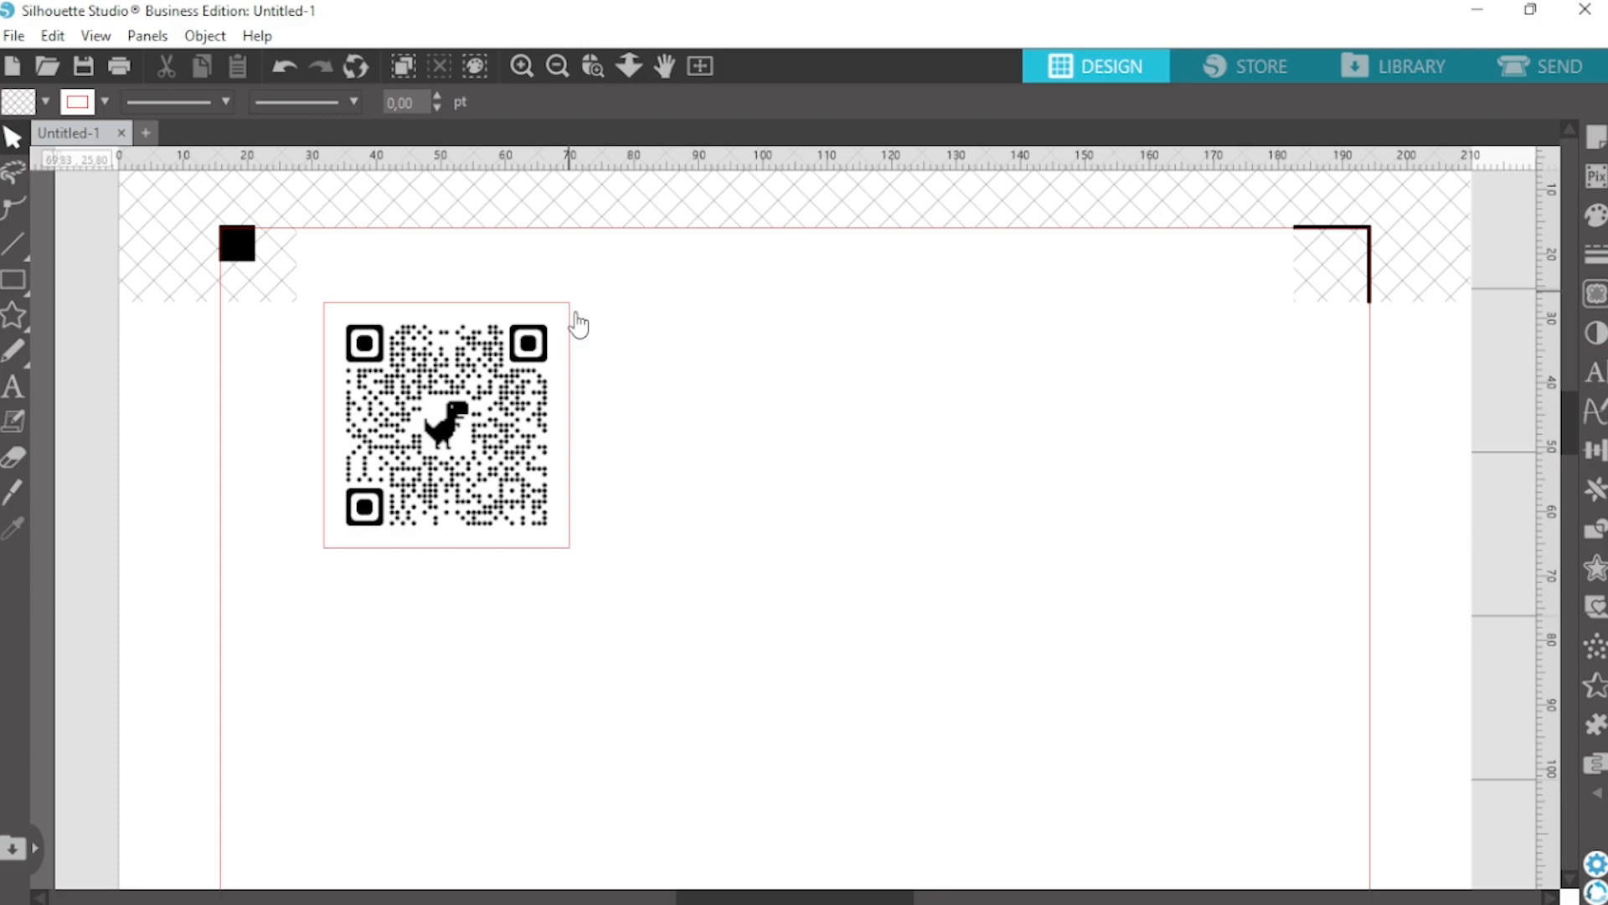
{"action": "left_click", "coordinate": [512, 435]}
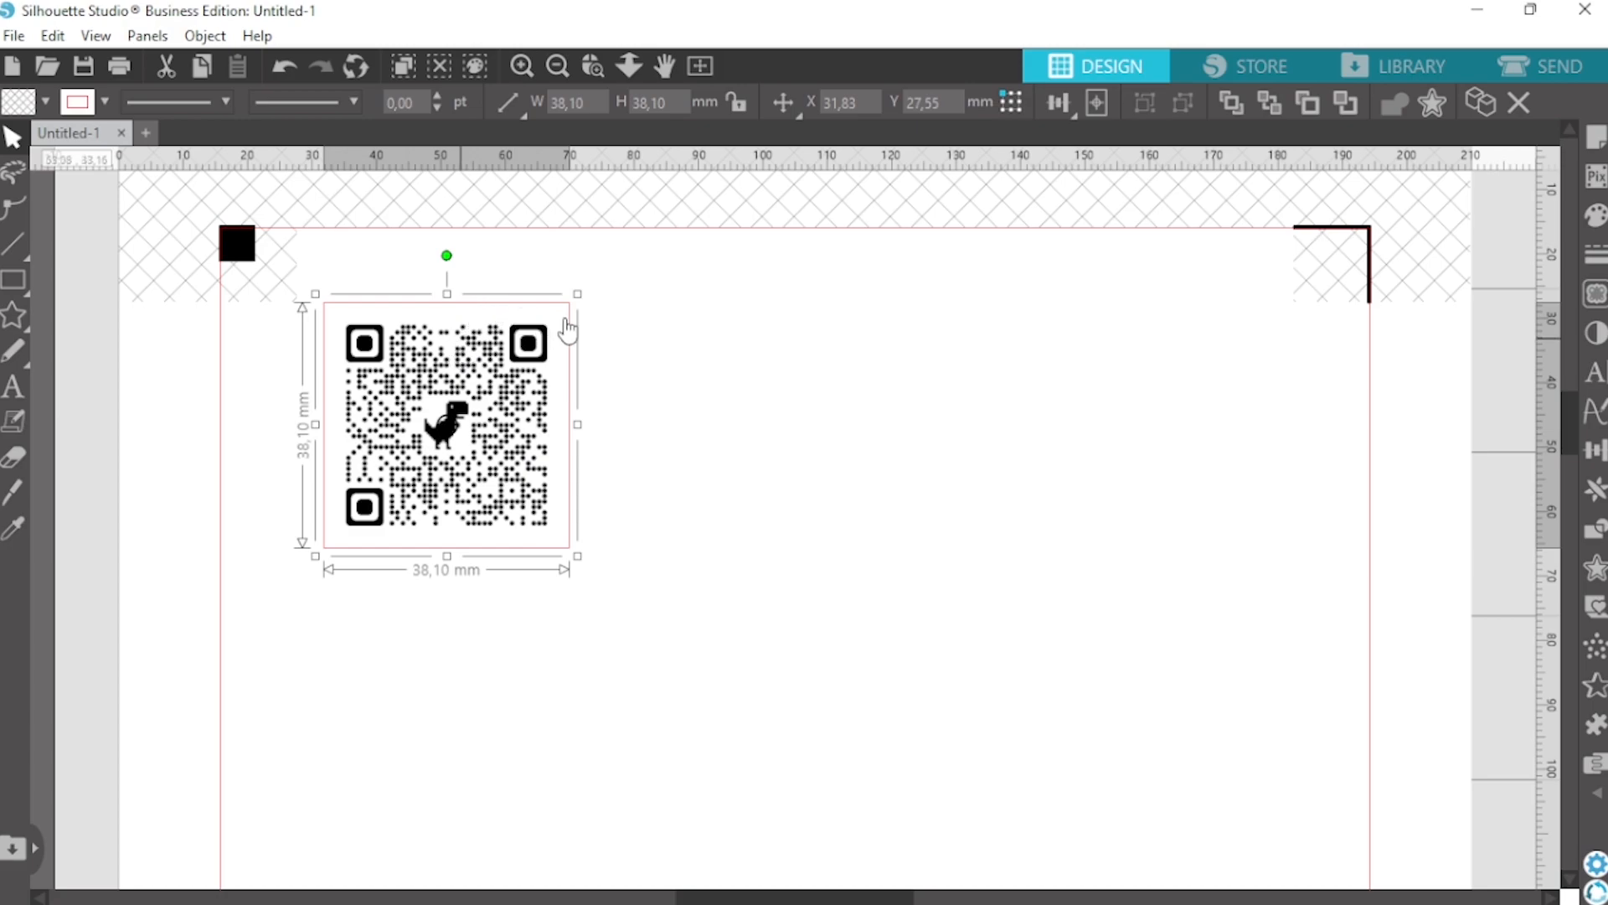
{"action": "left_click_drag", "start_coordinate": [496, 451], "coordinate": [516, 365]}
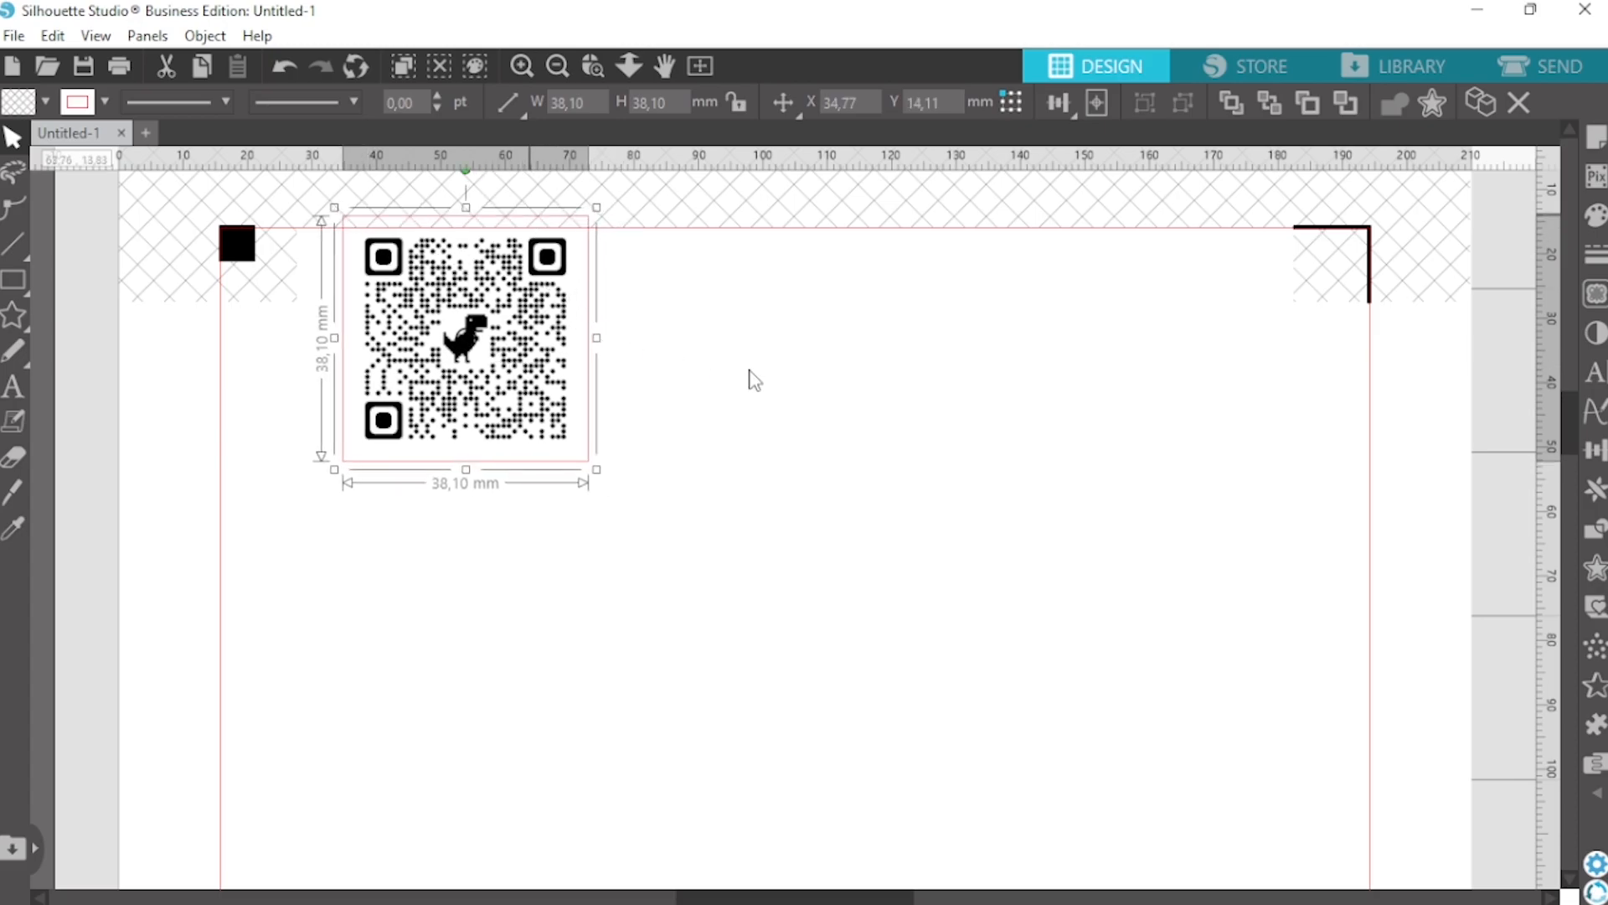
{"action": "scroll", "coordinate": [754, 379], "scroll_direction": "up", "scroll_amount": 1}
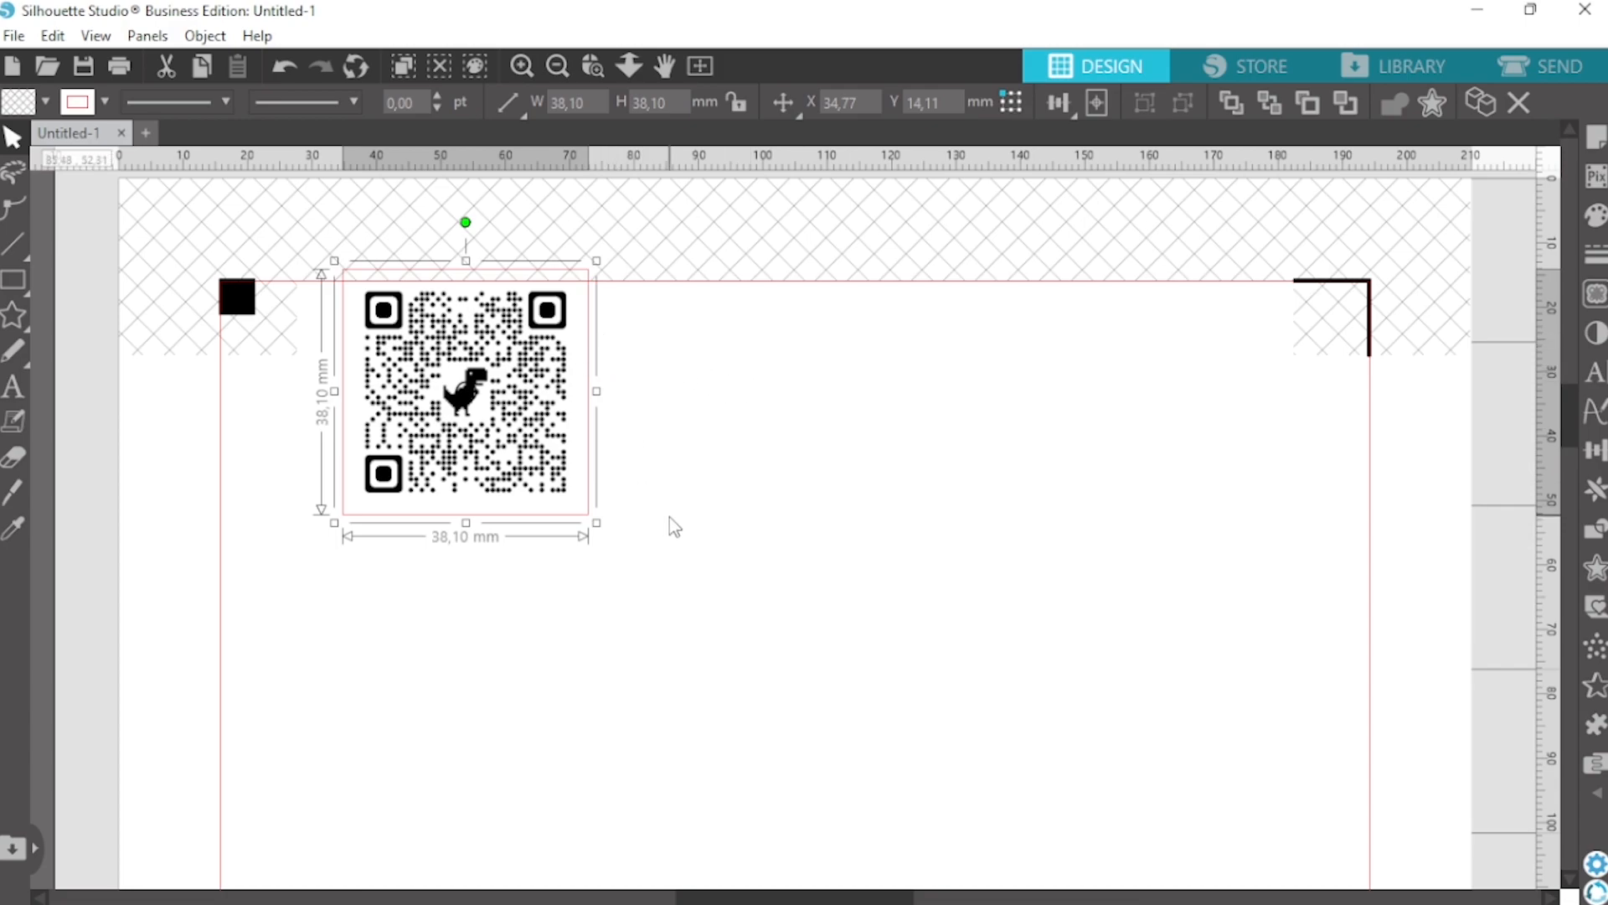
{"action": "mouse_move", "coordinate": [462, 423]}
{"action": "left_mouse_down"}
{"action": "mouse_move", "coordinate": [434, 456]}
{"action": "mouse_move", "coordinate": [449, 429]}
{"action": "left_mouse_up"}
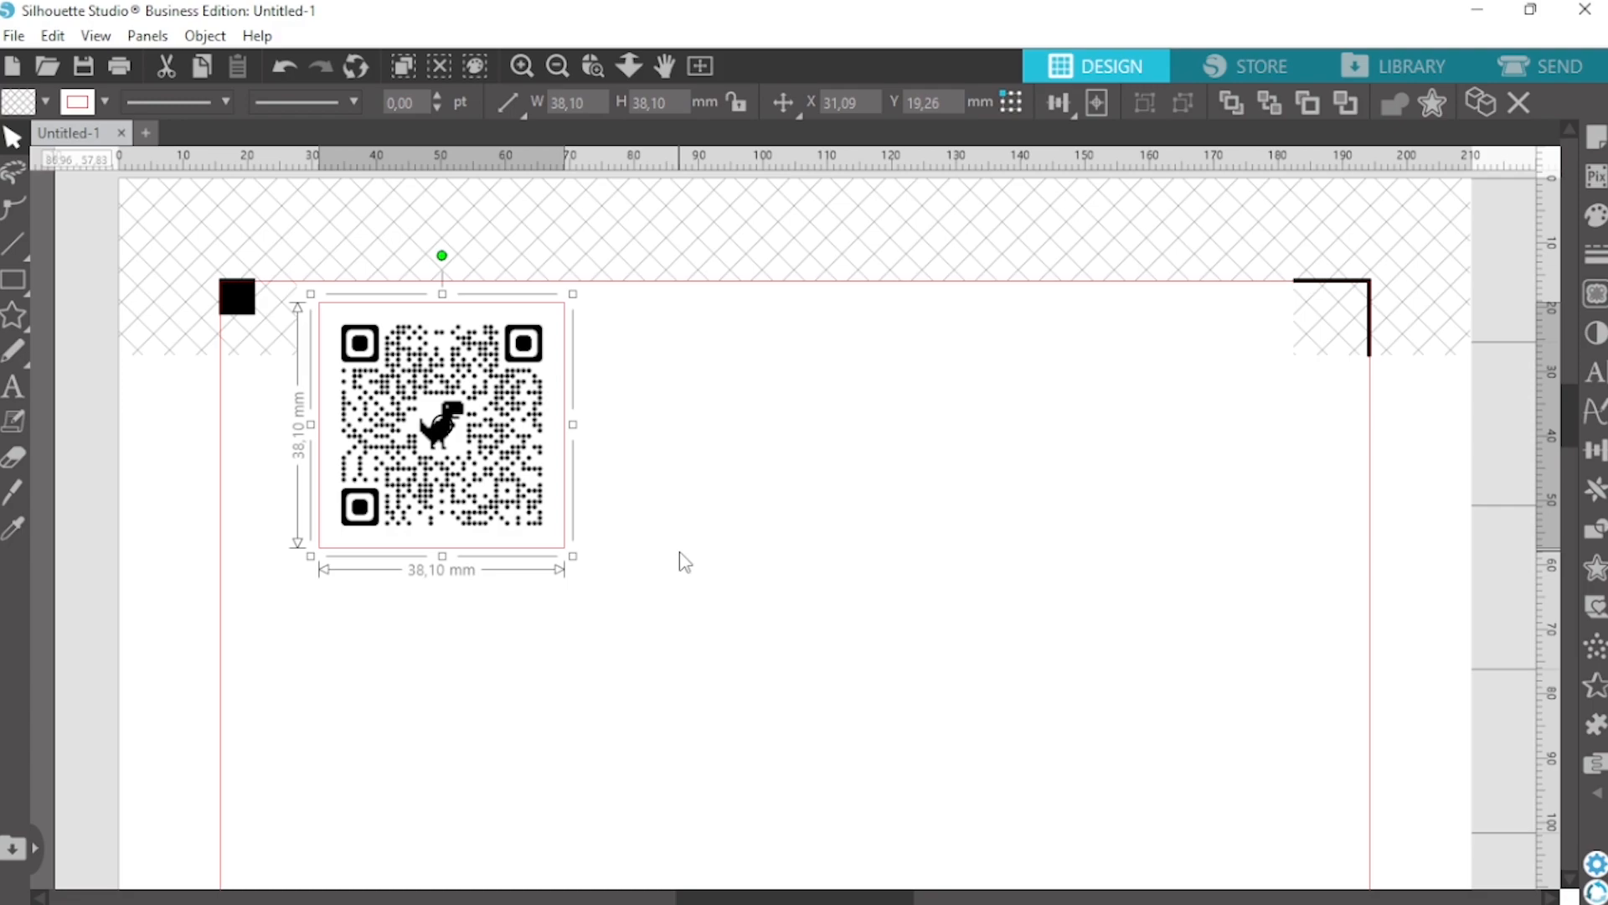
{"action": "left_click_drag", "start_coordinate": [500, 506], "coordinate": [490, 504]}
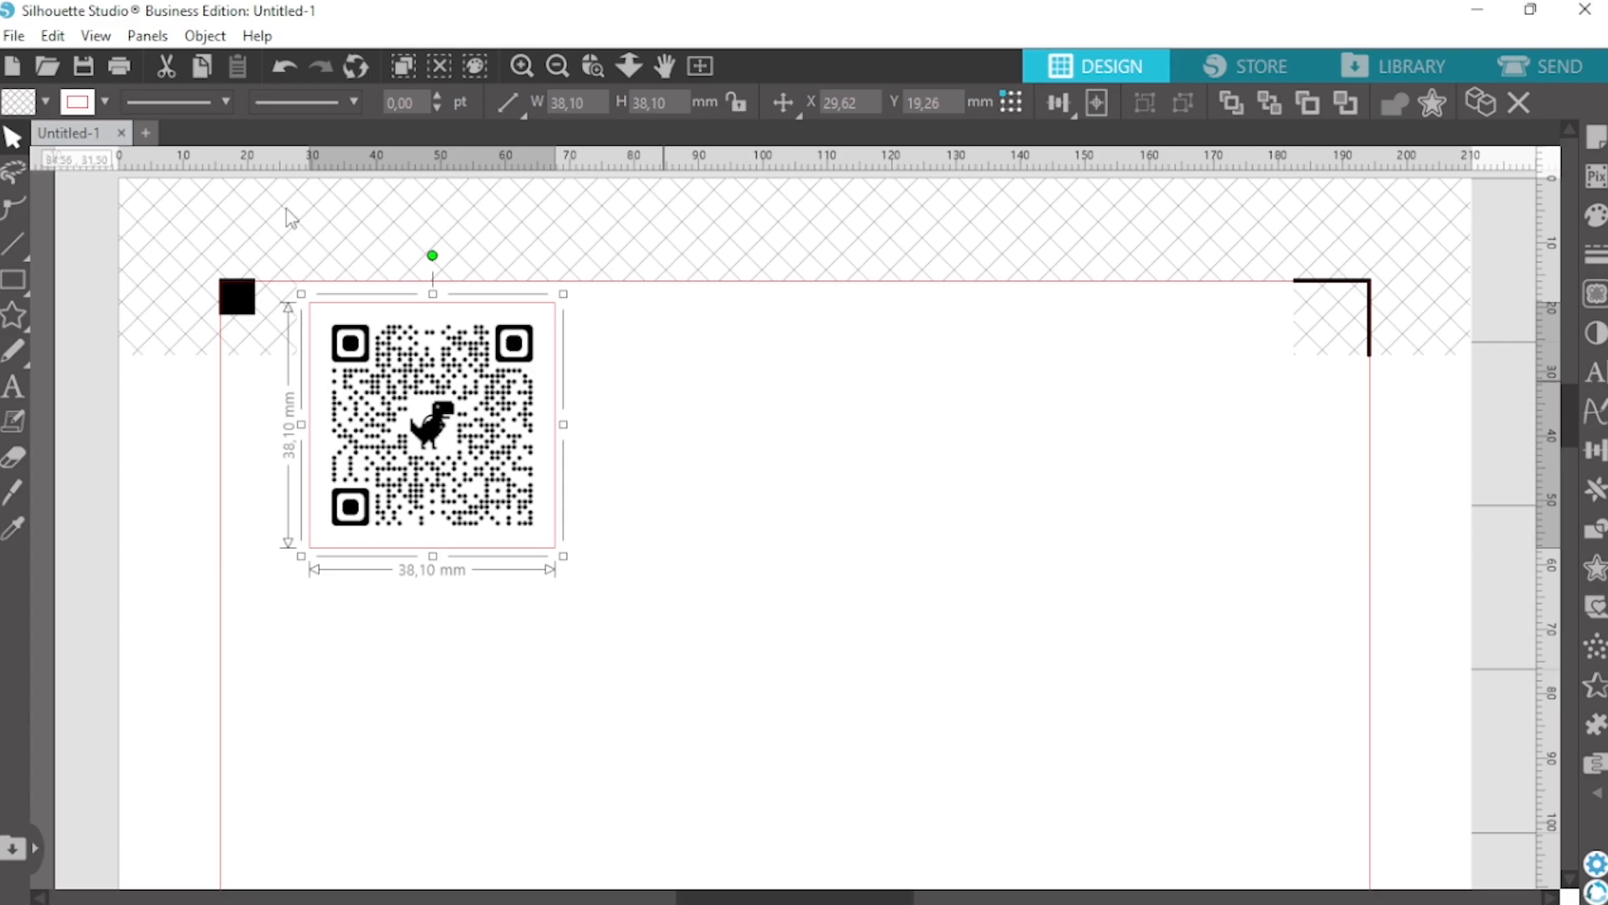
Start printing the design on the Canon G3020 series and set the media type to Photo Paper Plus Glossy II
{"action": "left_click", "coordinate": [14, 37]}
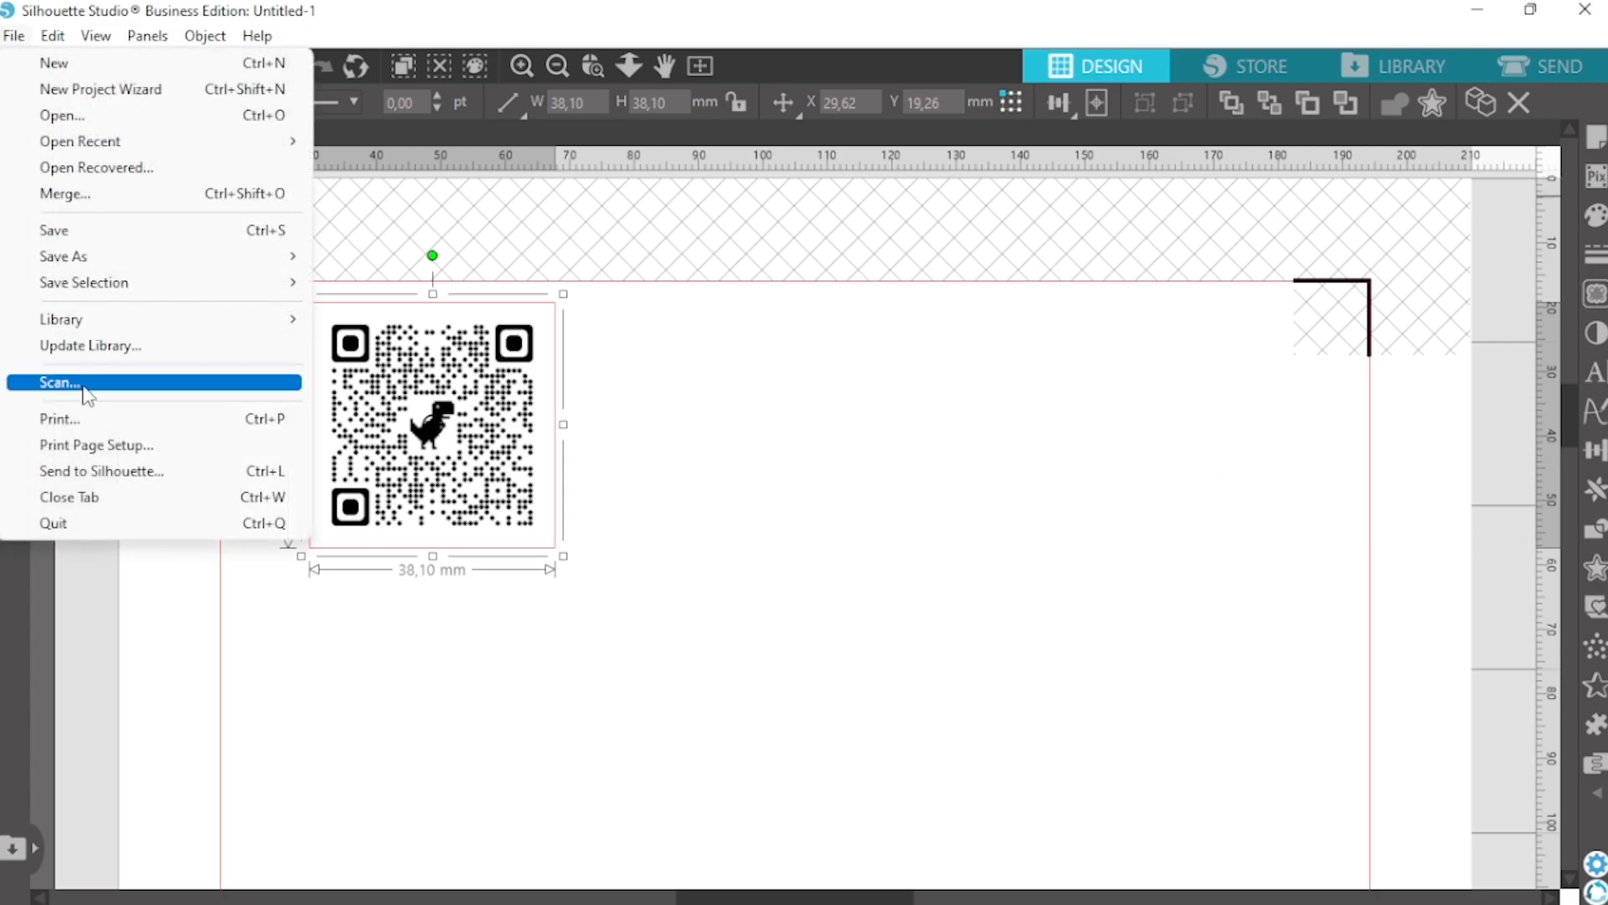
{"action": "left_click", "coordinate": [65, 419]}
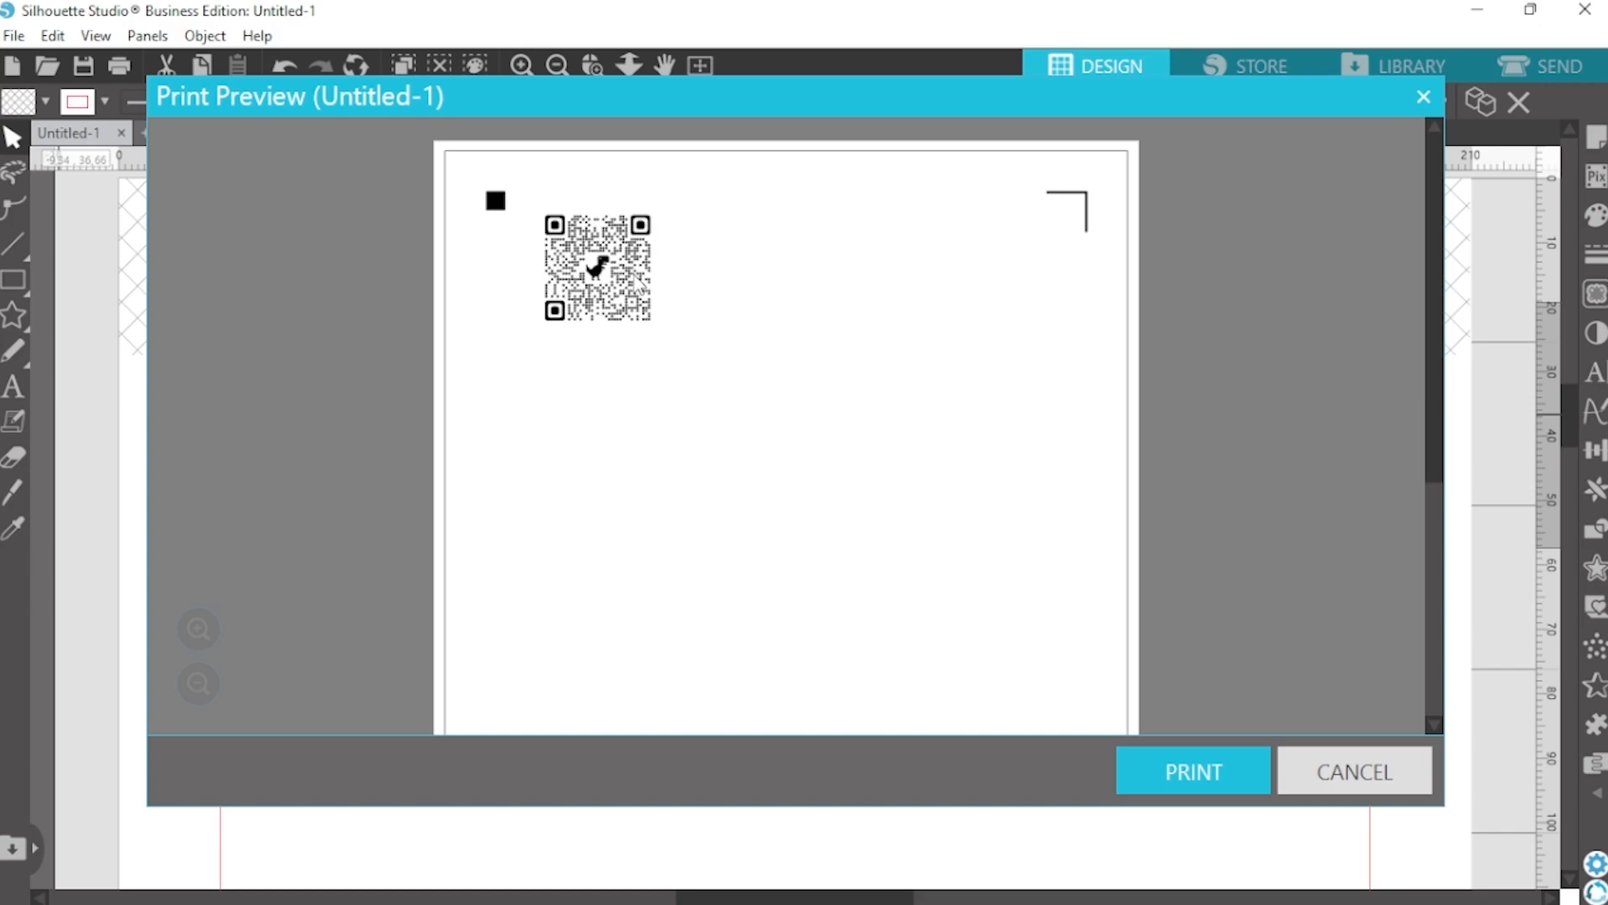
{"action": "left_click", "coordinate": [1201, 774]}
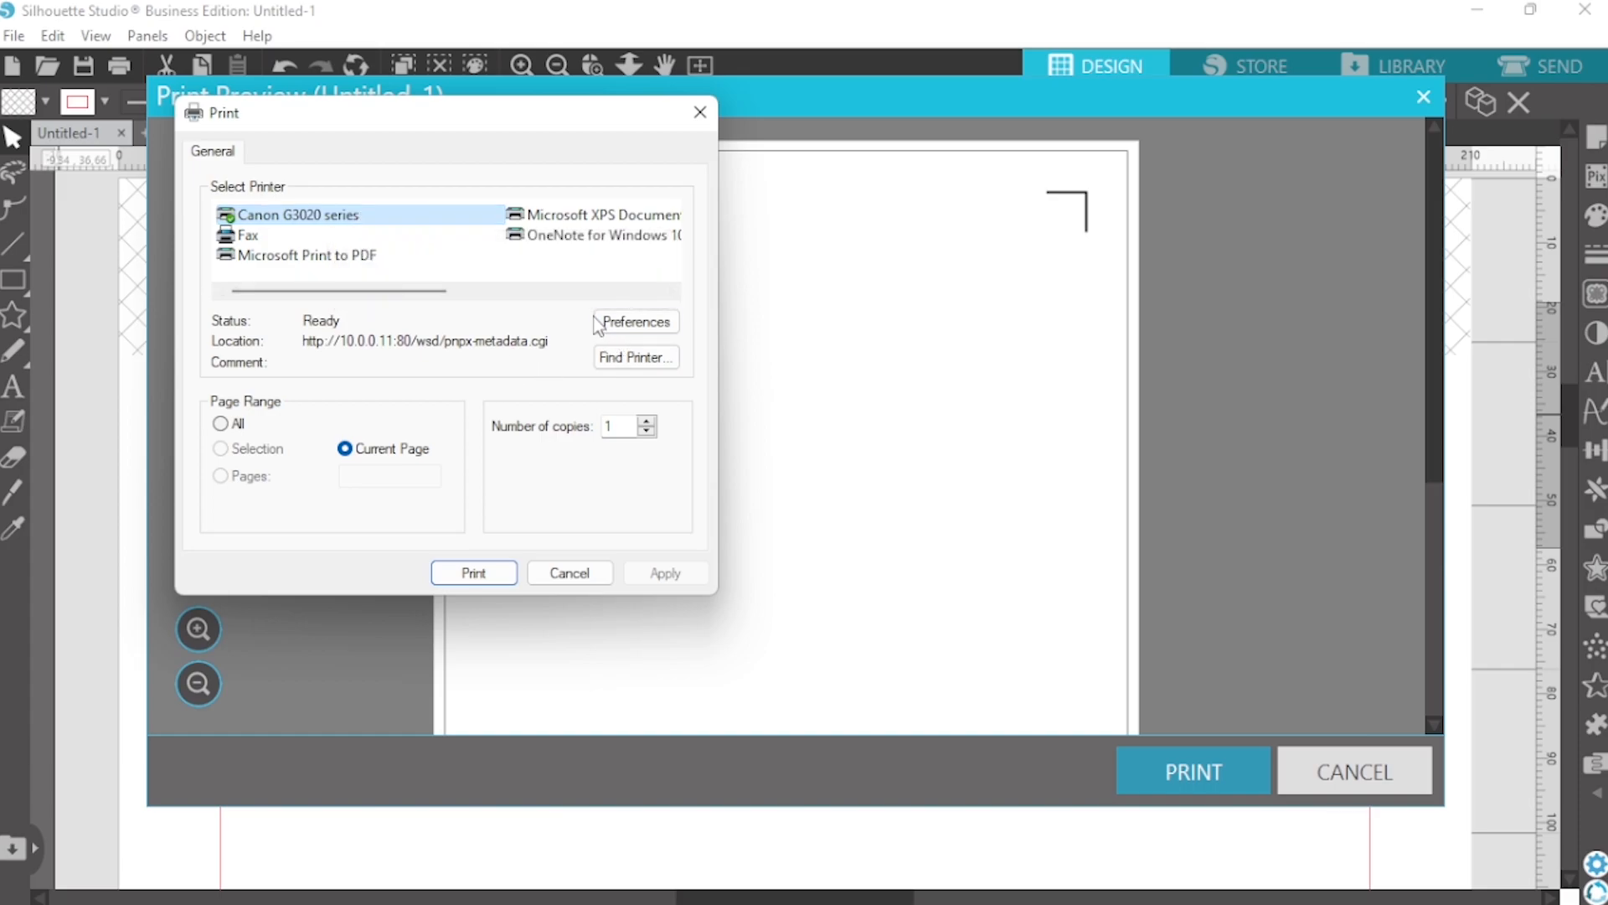
{"action": "left_click", "coordinate": [620, 327]}
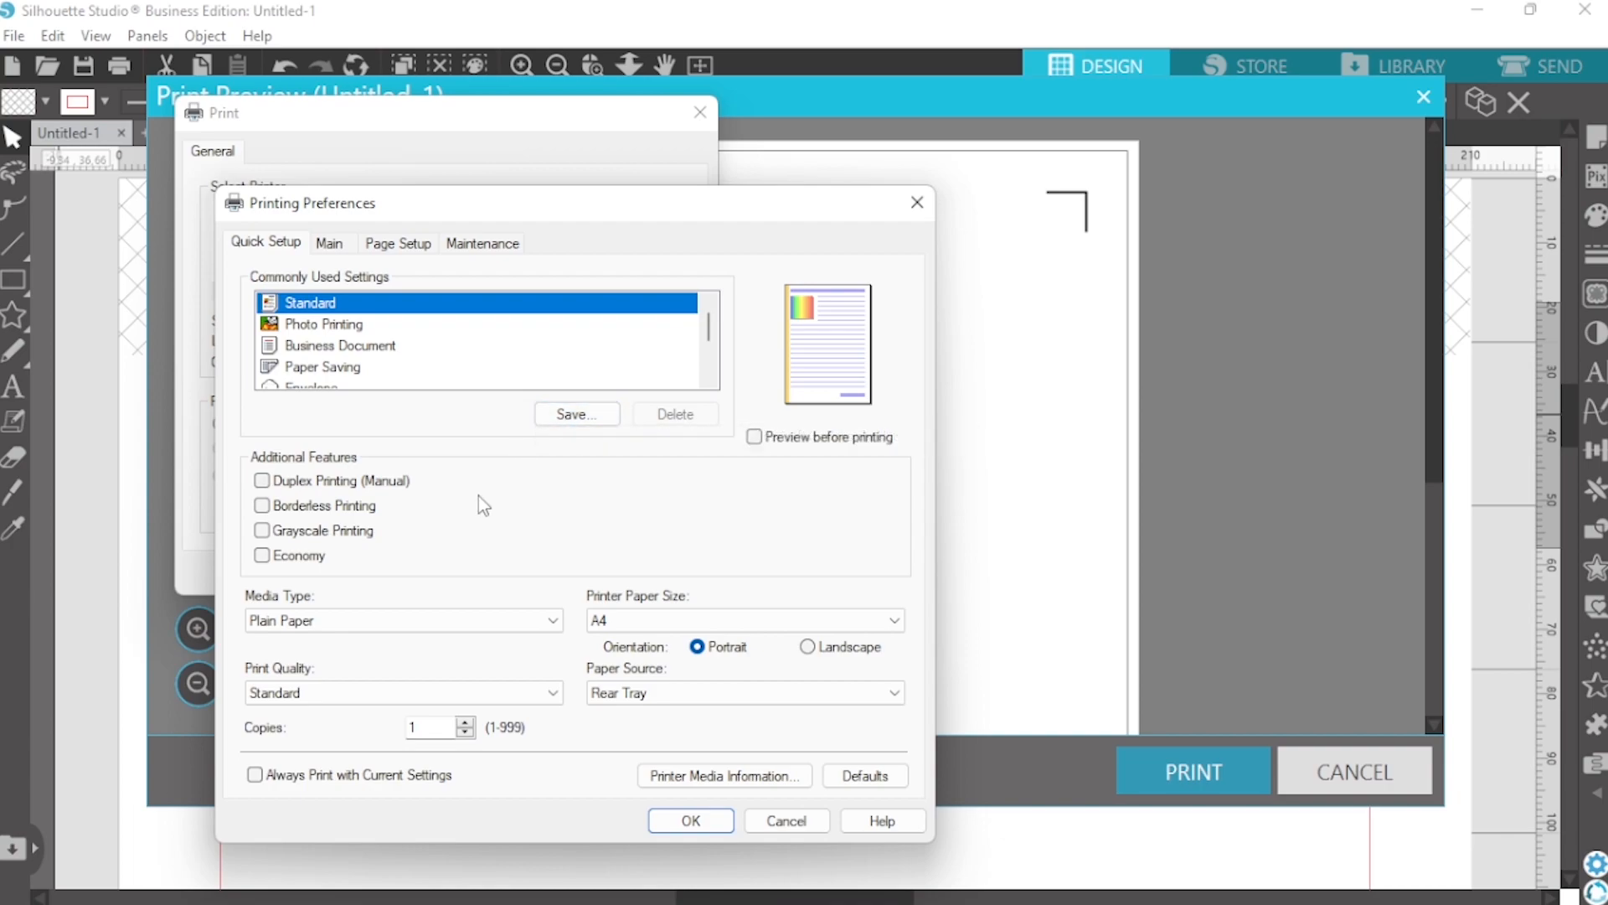
{"action": "left_click_drag", "start_coordinate": [476, 203], "coordinate": [661, 118]}
{"action": "left_click", "coordinate": [573, 537]}
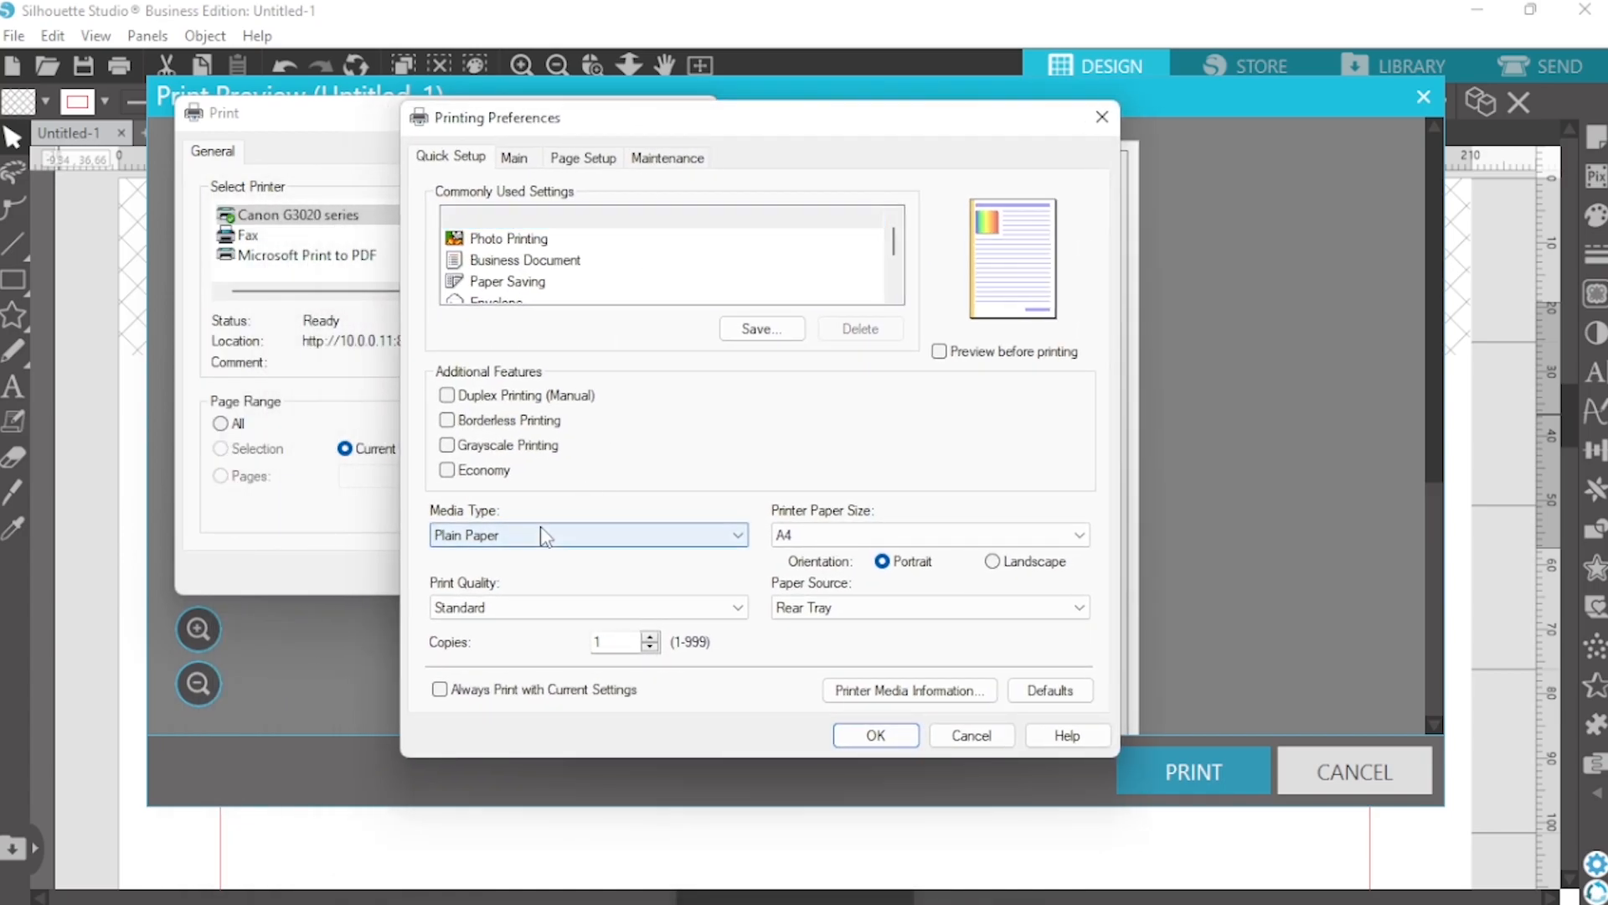
{"action": "mouse_move", "coordinate": [560, 593]}
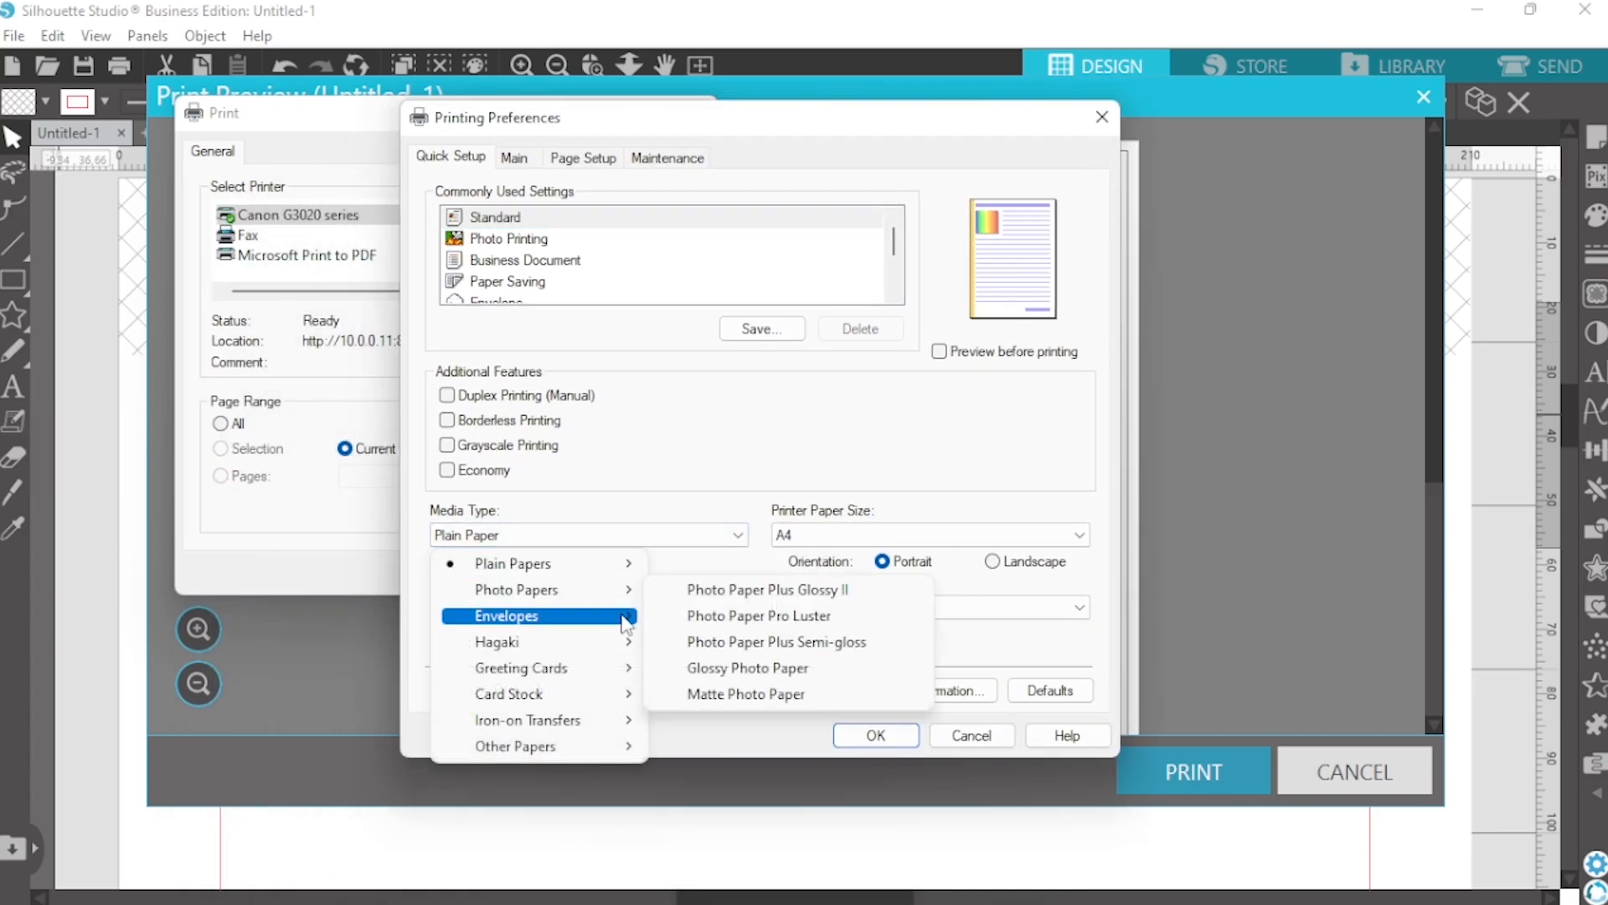
{"action": "left_click", "coordinate": [726, 591]}
Set the print quality to High, accept the printing preferences and cancel the print job
{"action": "left_click", "coordinate": [685, 609]}
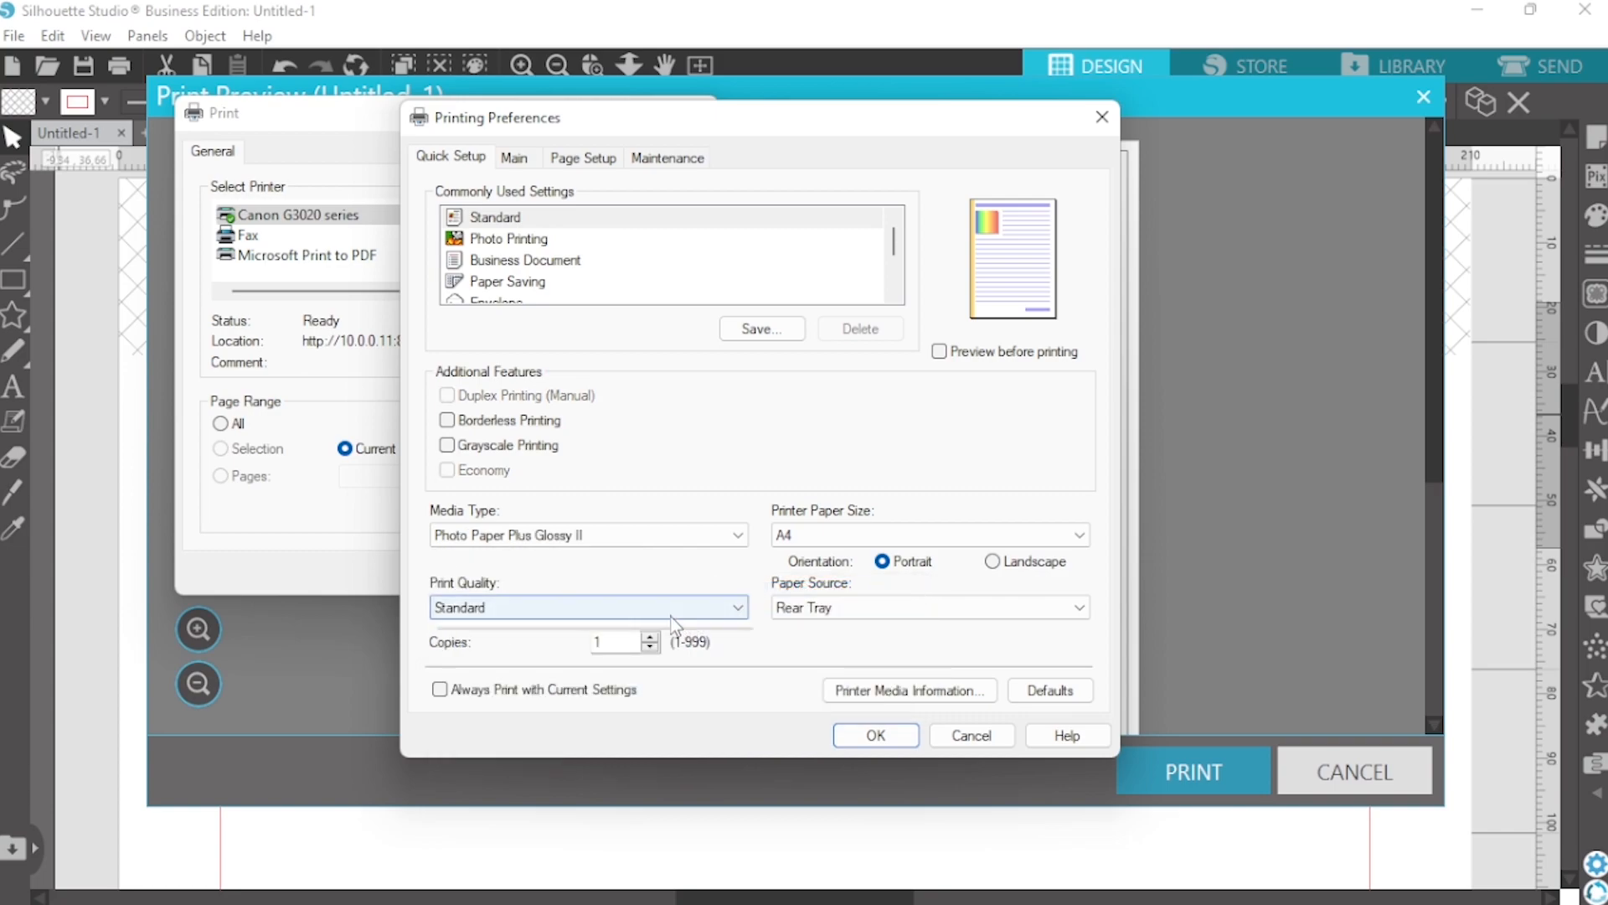
{"action": "left_click", "coordinate": [589, 630]}
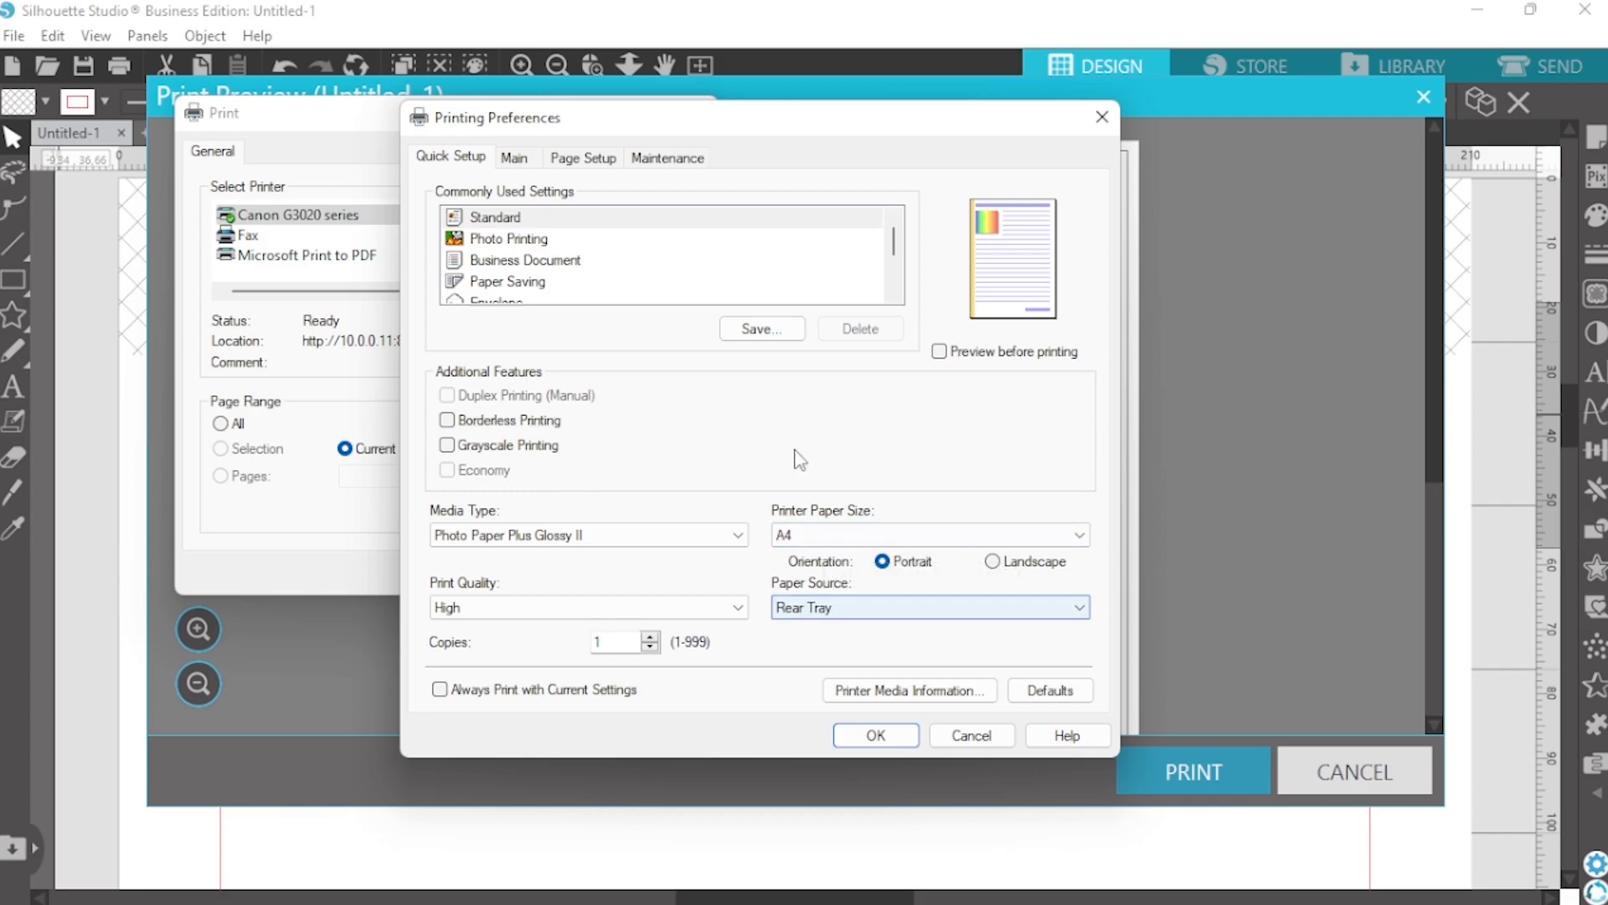
{"action": "left_click", "coordinate": [875, 737]}
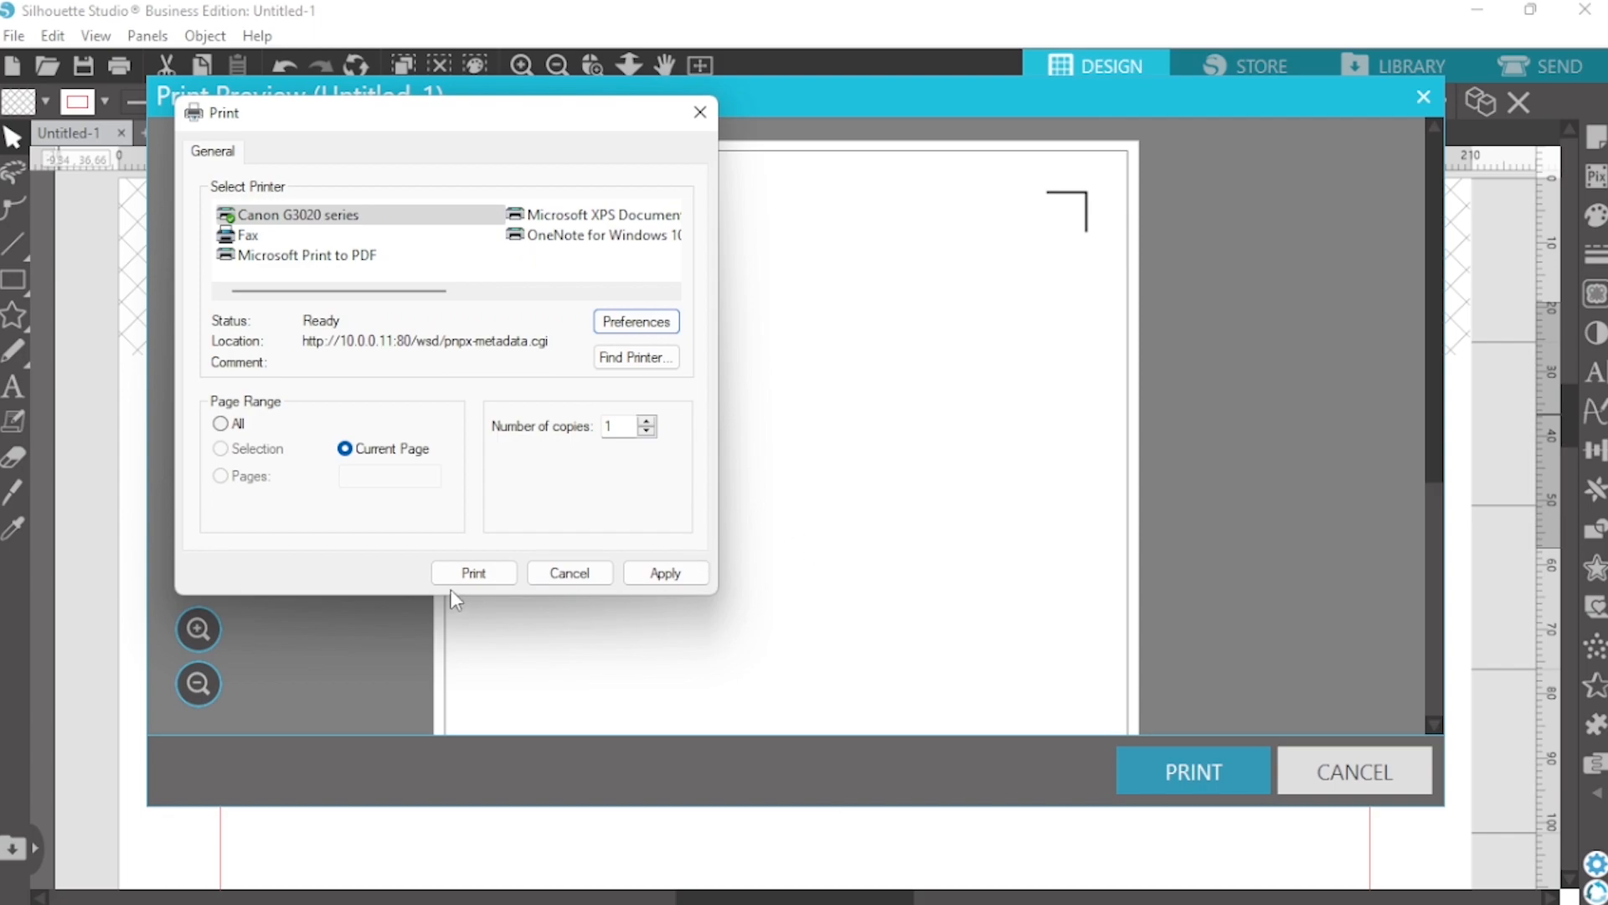
{"action": "left_click", "coordinate": [570, 573]}
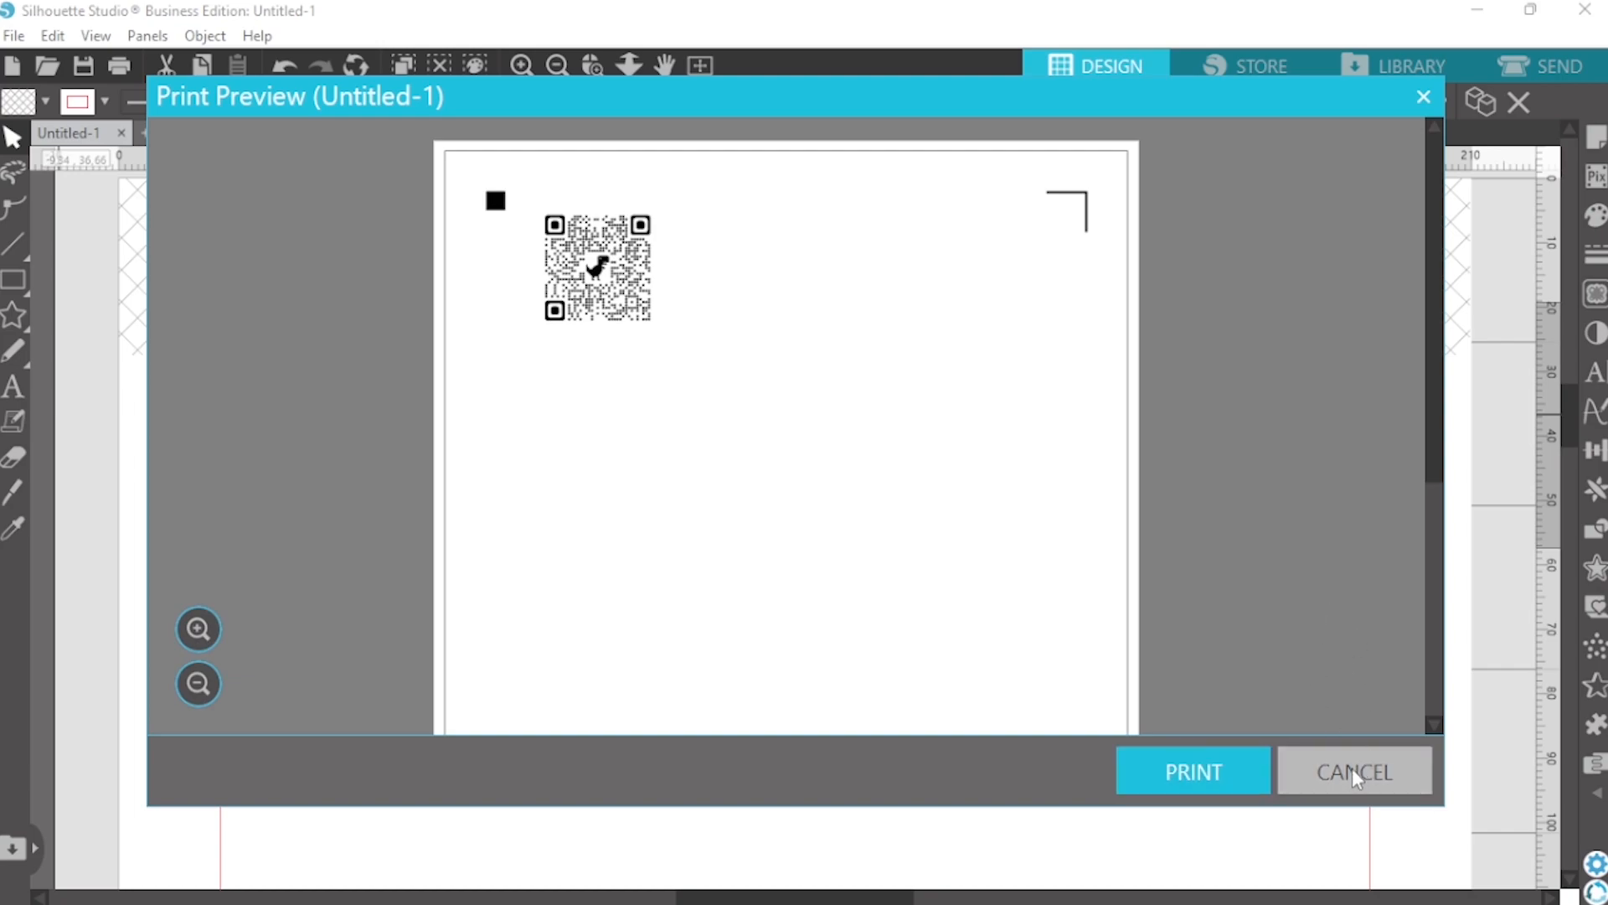
{"action": "key", "text": "Escape"}
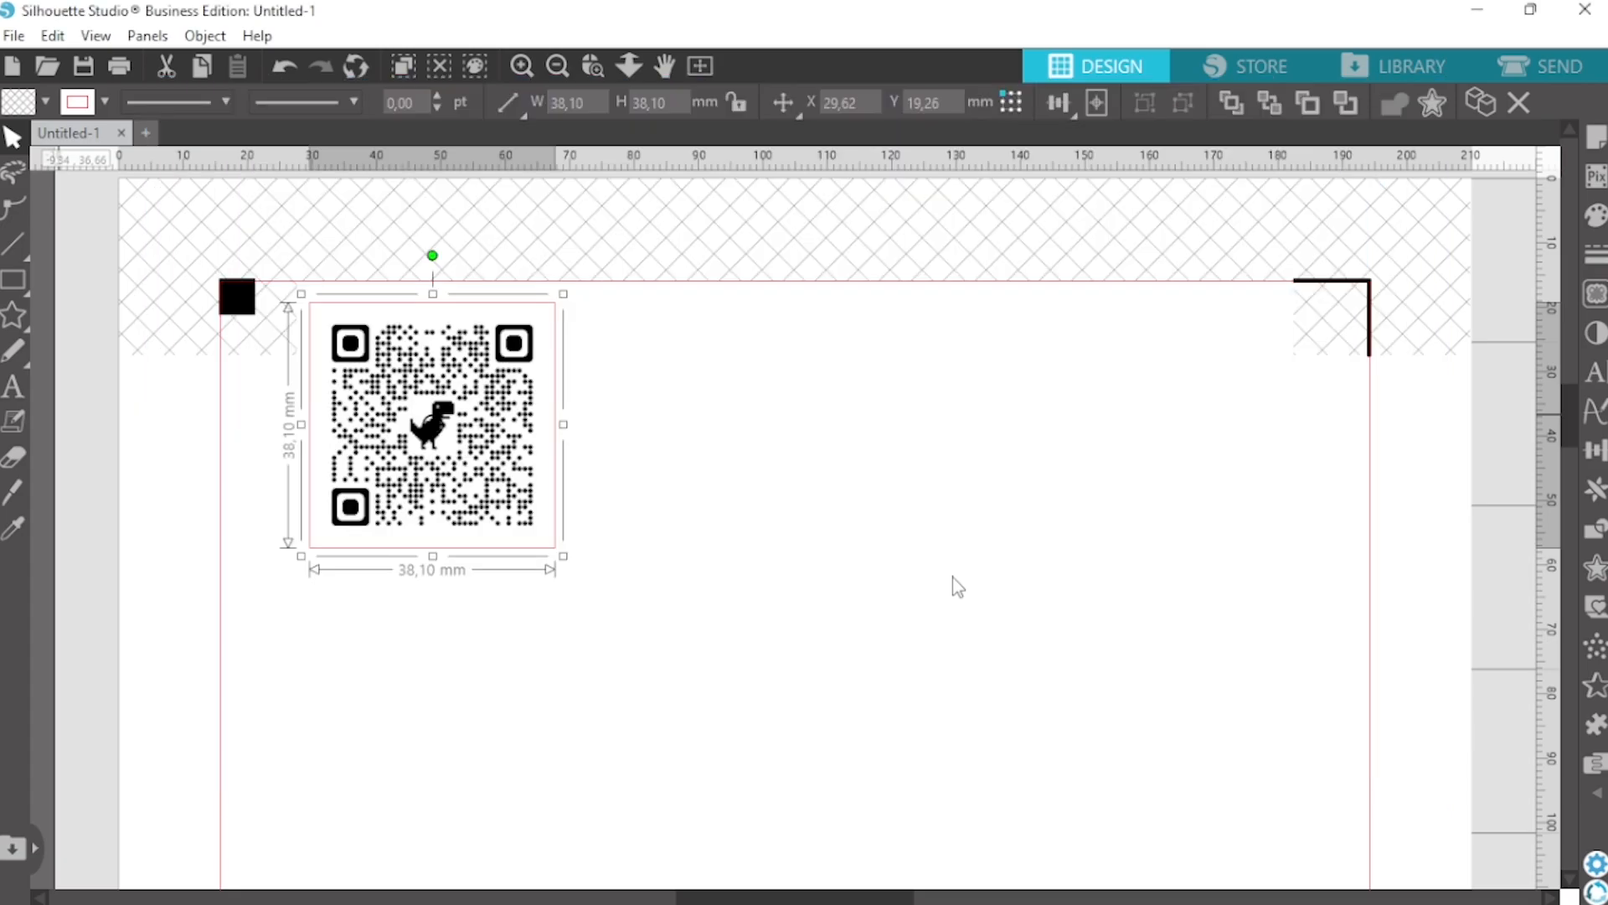
In the send setup, assign the Cut action to the QR code outline and choose Sticker Paper, White as Carriage 1's material
{"action": "left_click", "coordinate": [1529, 75]}
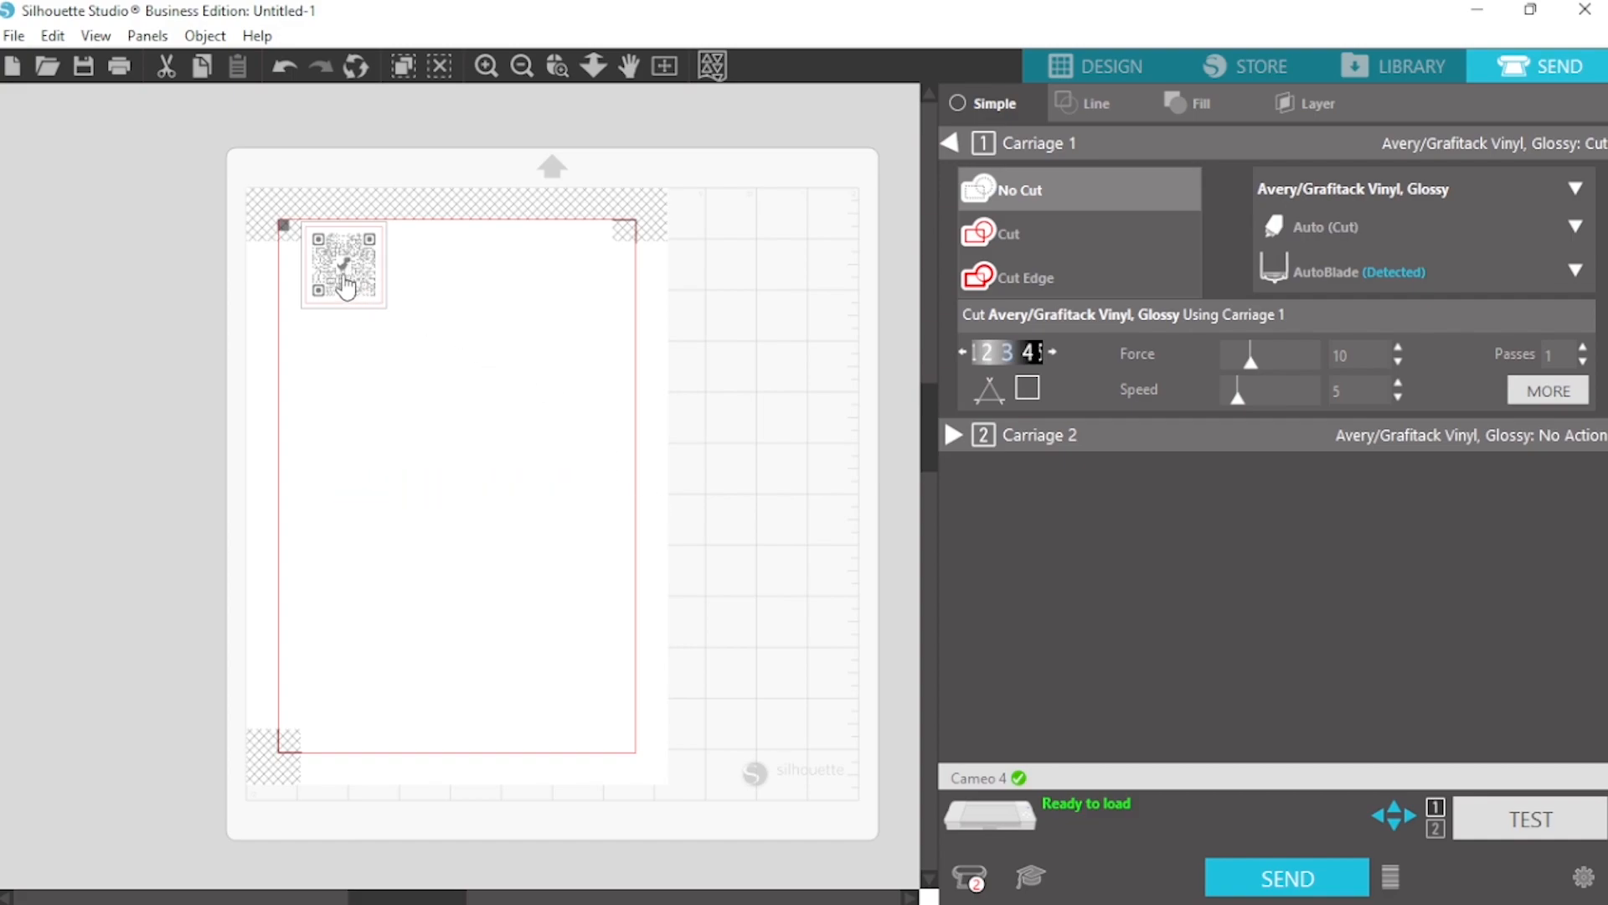
{"action": "left_click", "coordinate": [1020, 238]}
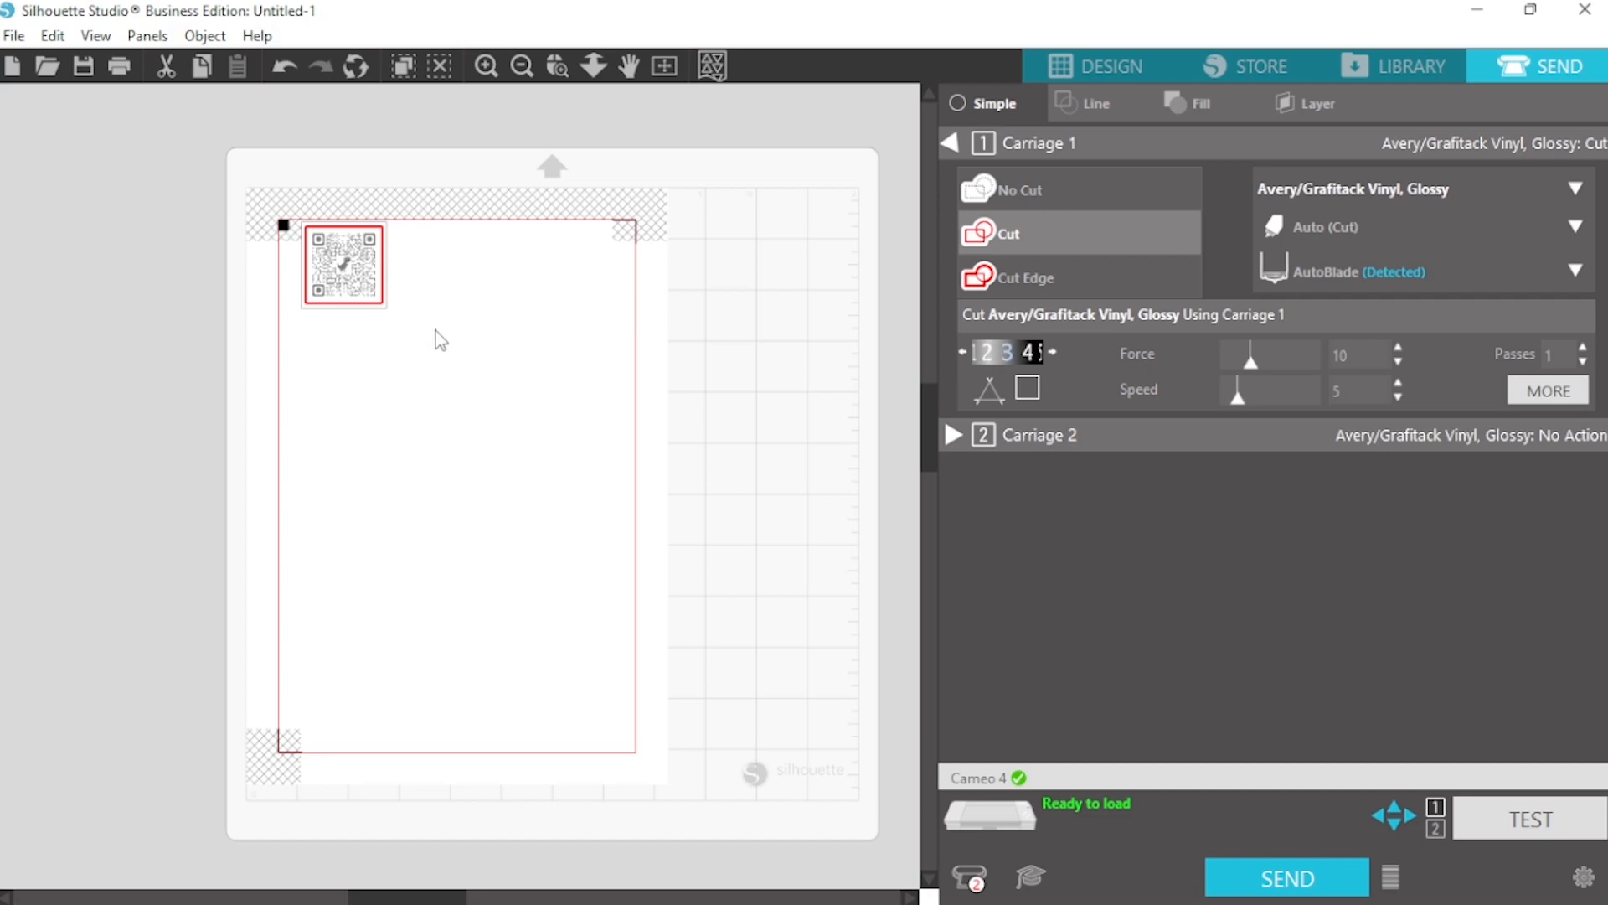
{"action": "left_click", "coordinate": [1412, 191]}
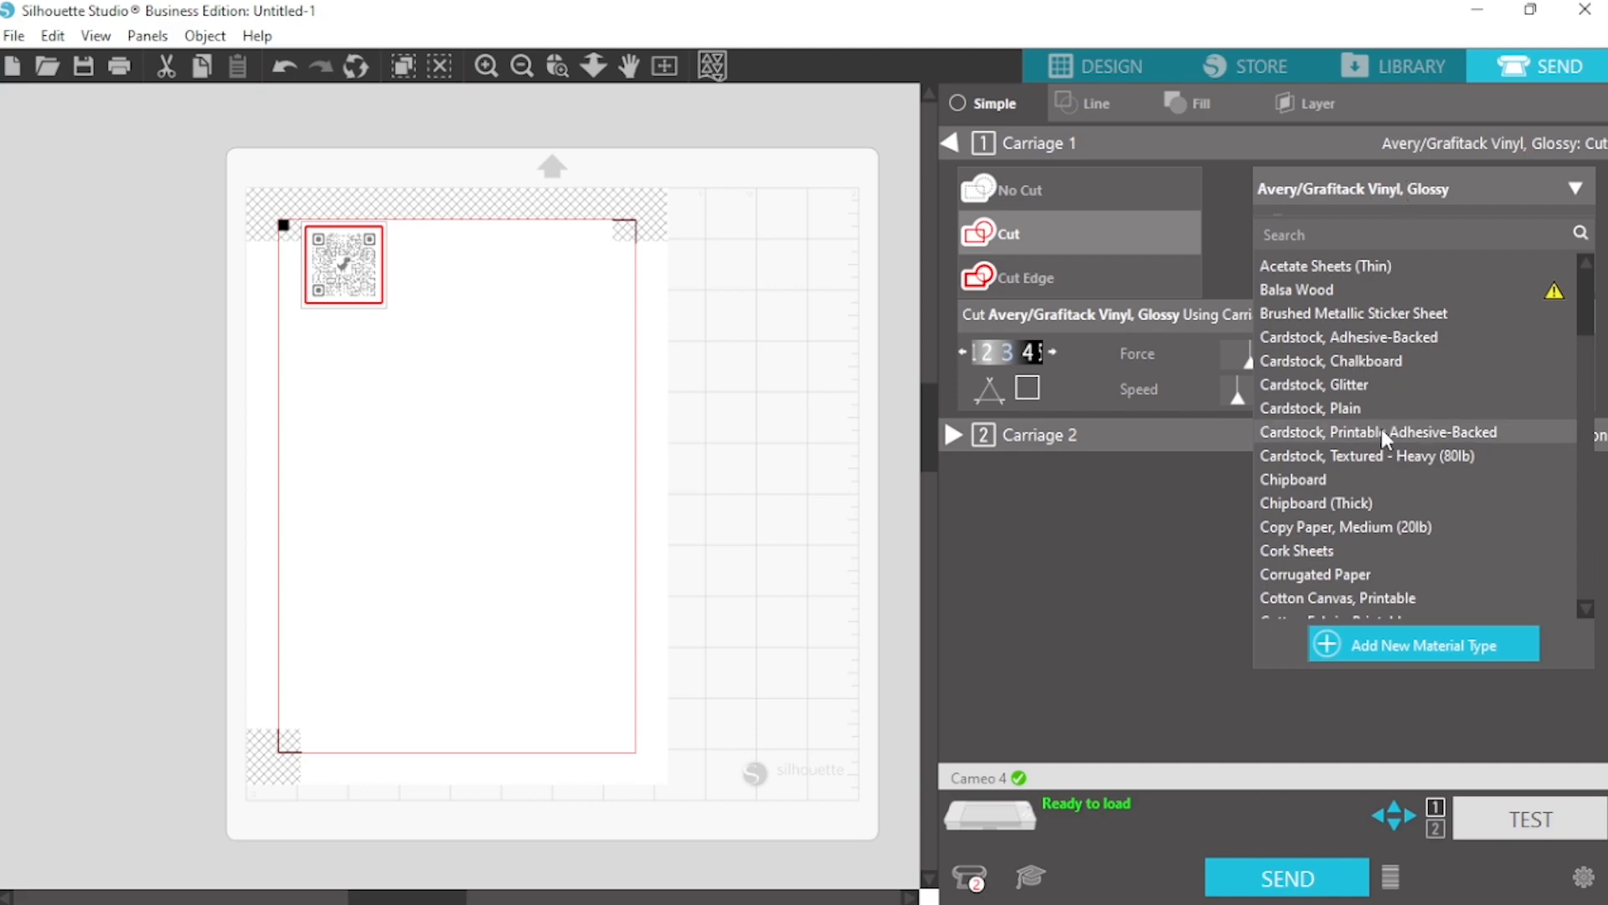
{"action": "scroll", "coordinate": [1382, 431], "scroll_direction": "down", "scroll_amount": 5}
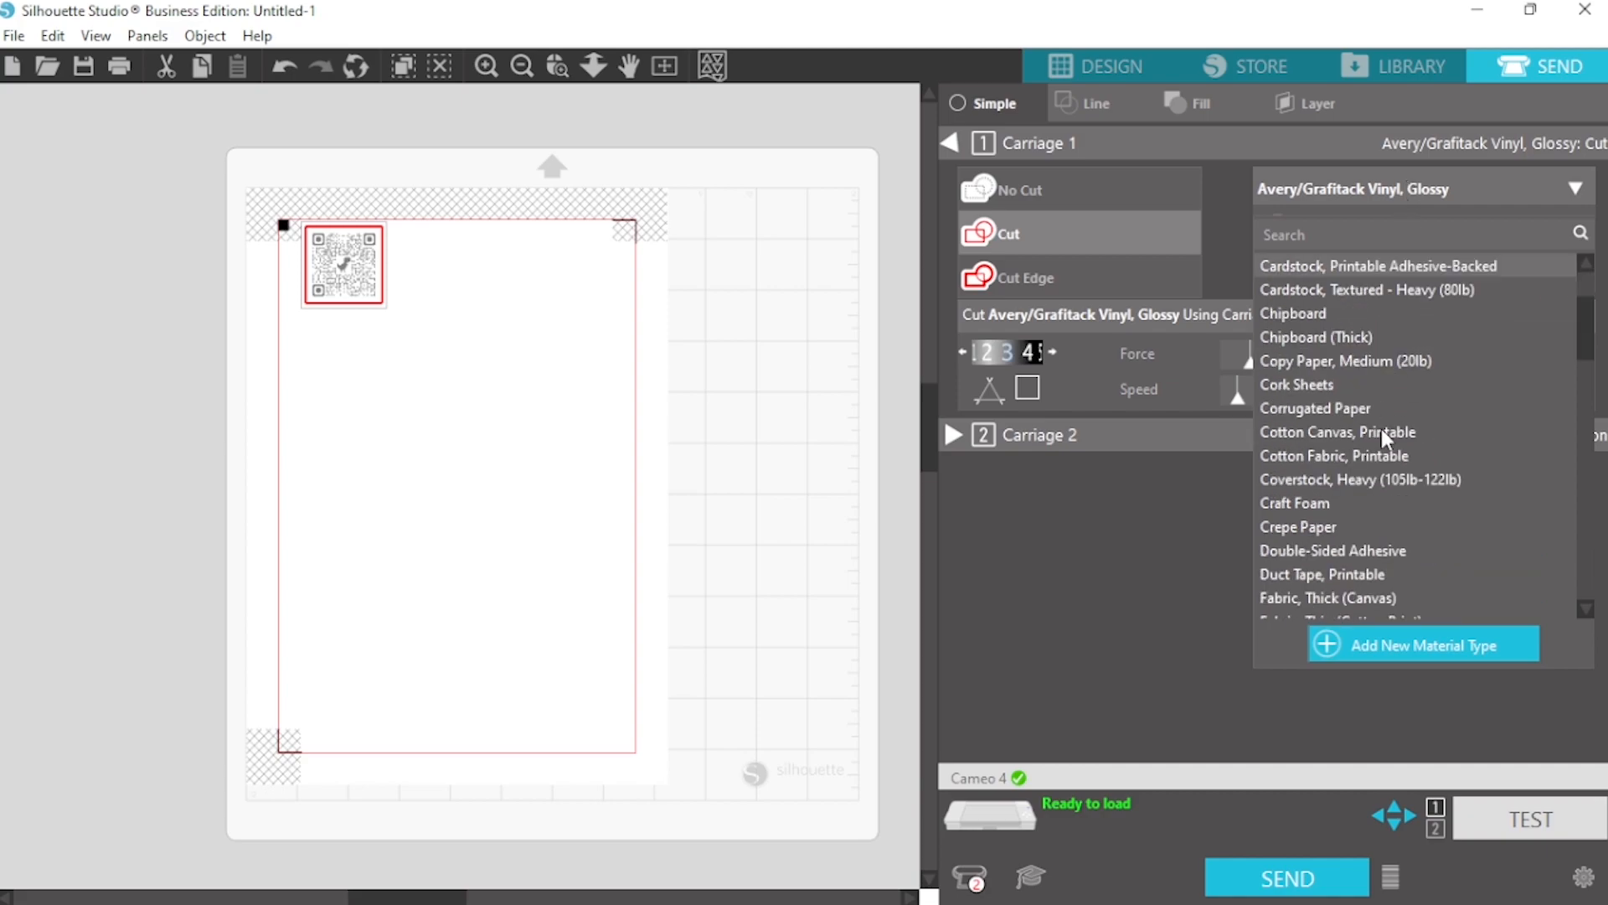
{"action": "scroll", "coordinate": [1380, 426], "scroll_direction": "down", "scroll_amount": 10}
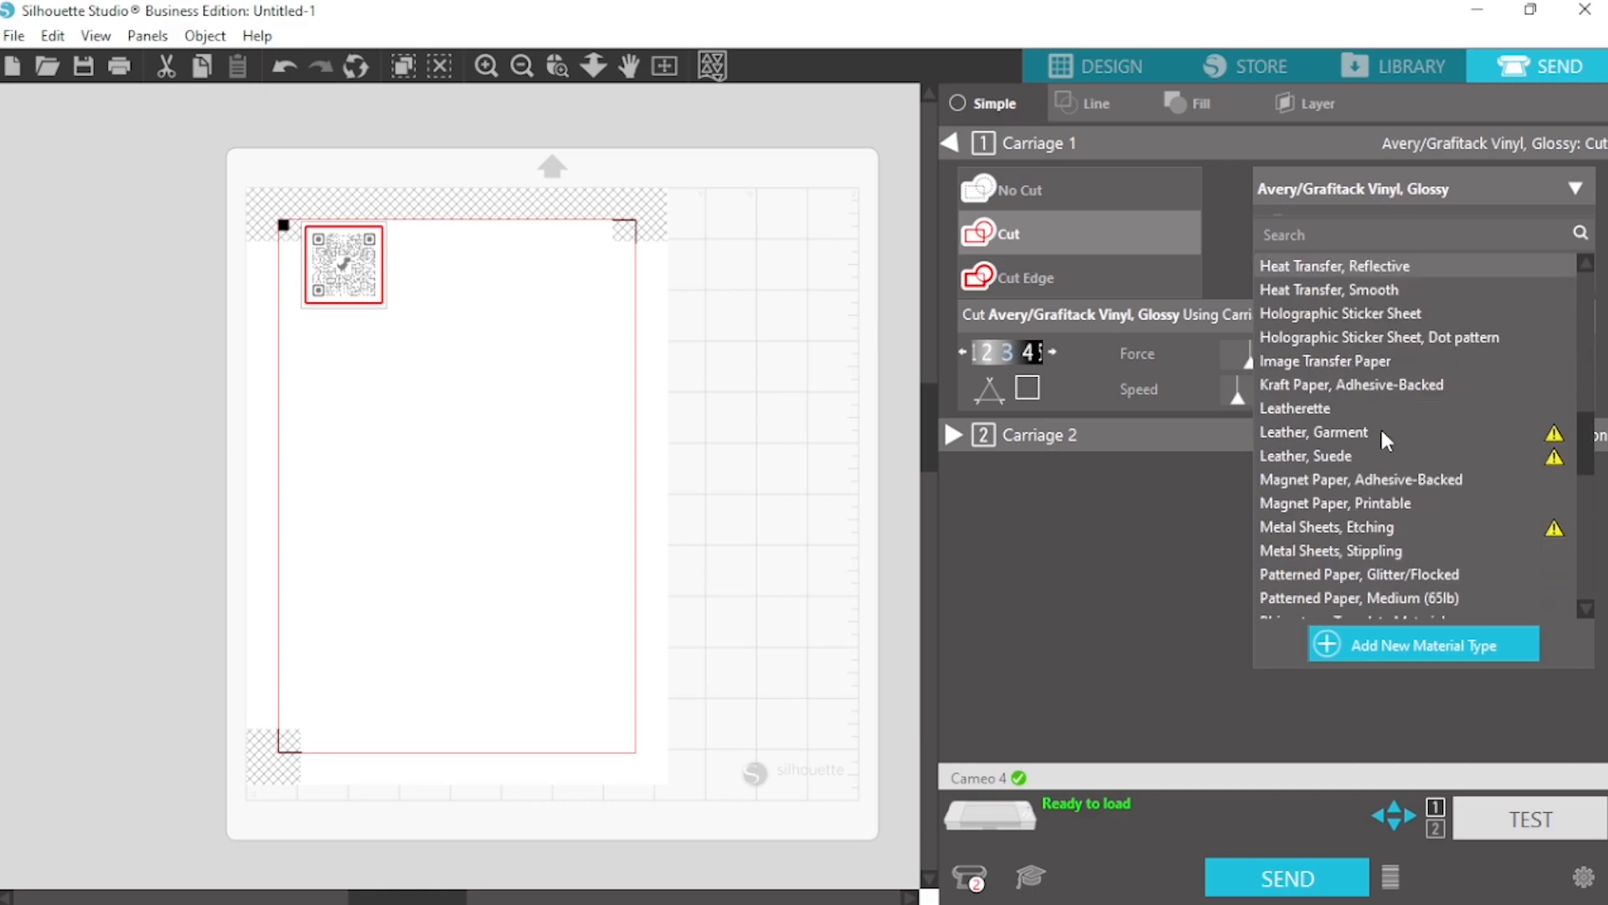
{"action": "scroll", "coordinate": [1381, 426], "scroll_direction": "down", "scroll_amount": 6}
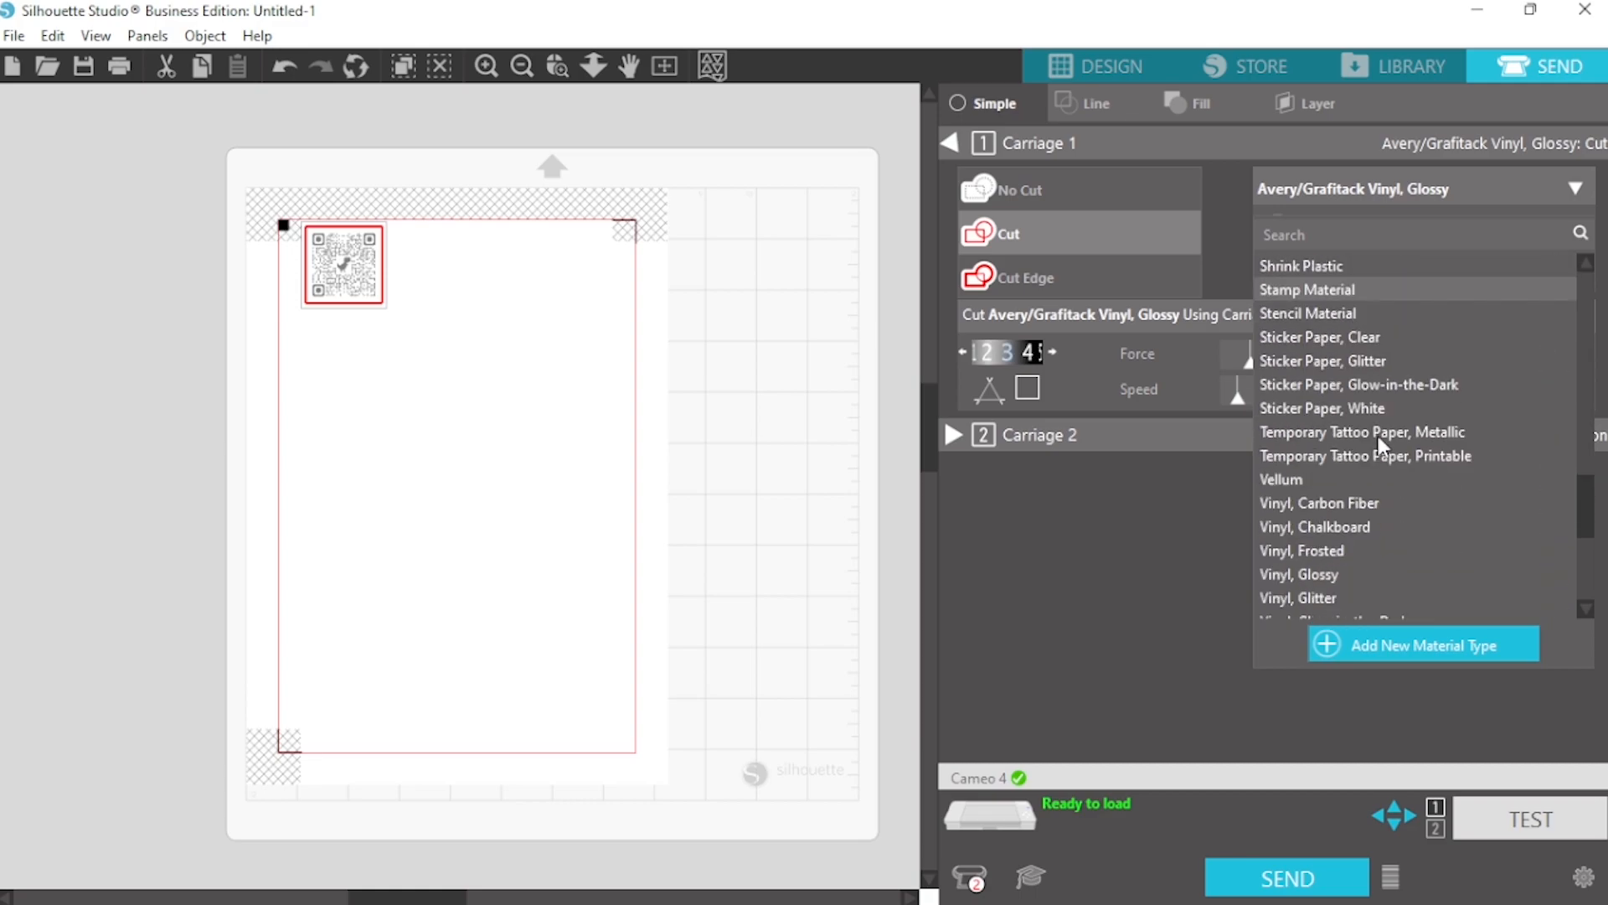
{"action": "left_click", "coordinate": [1350, 407]}
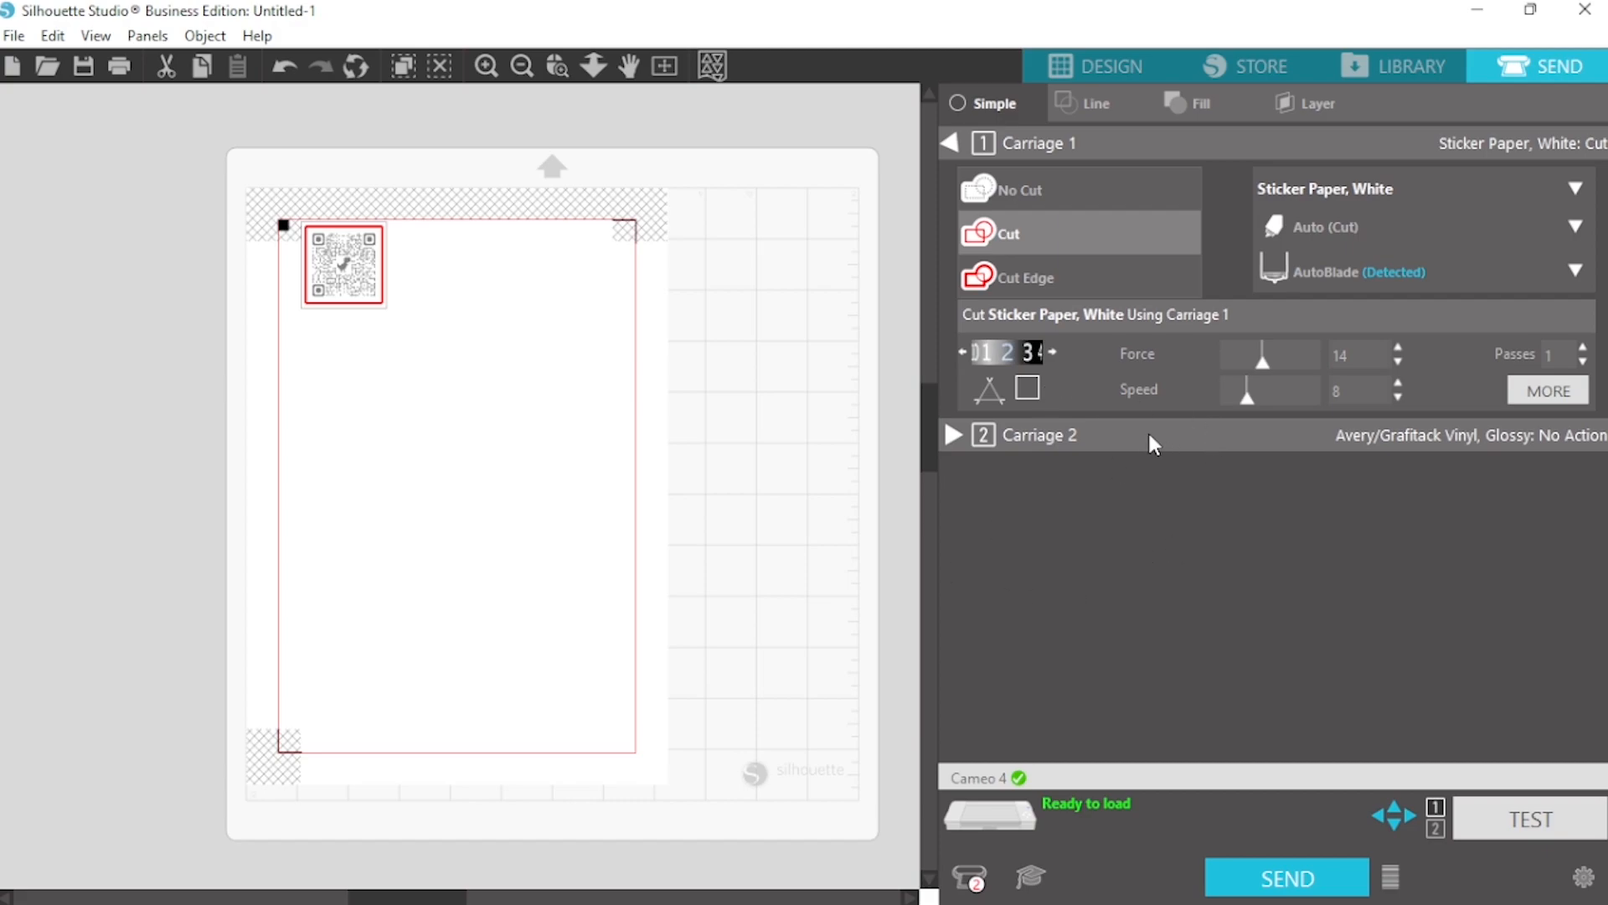
Raise the AutoBlade depth for Carriage 1 to 3 and return to the design view
{"action": "left_click", "coordinate": [1053, 351]}
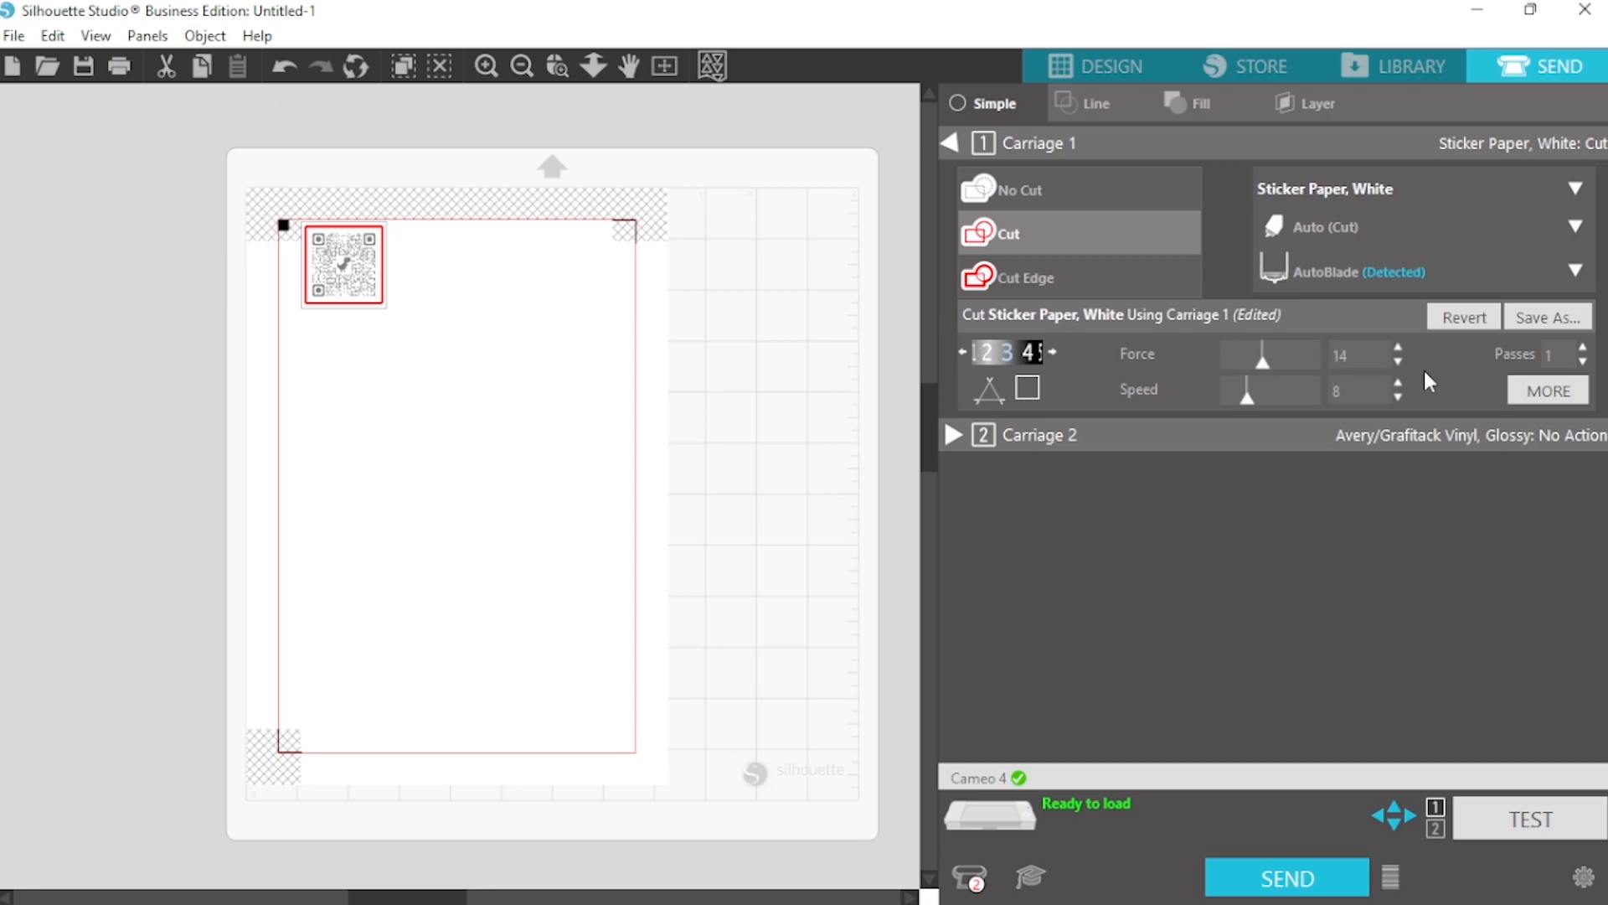
{"action": "left_click", "coordinate": [1108, 62]}
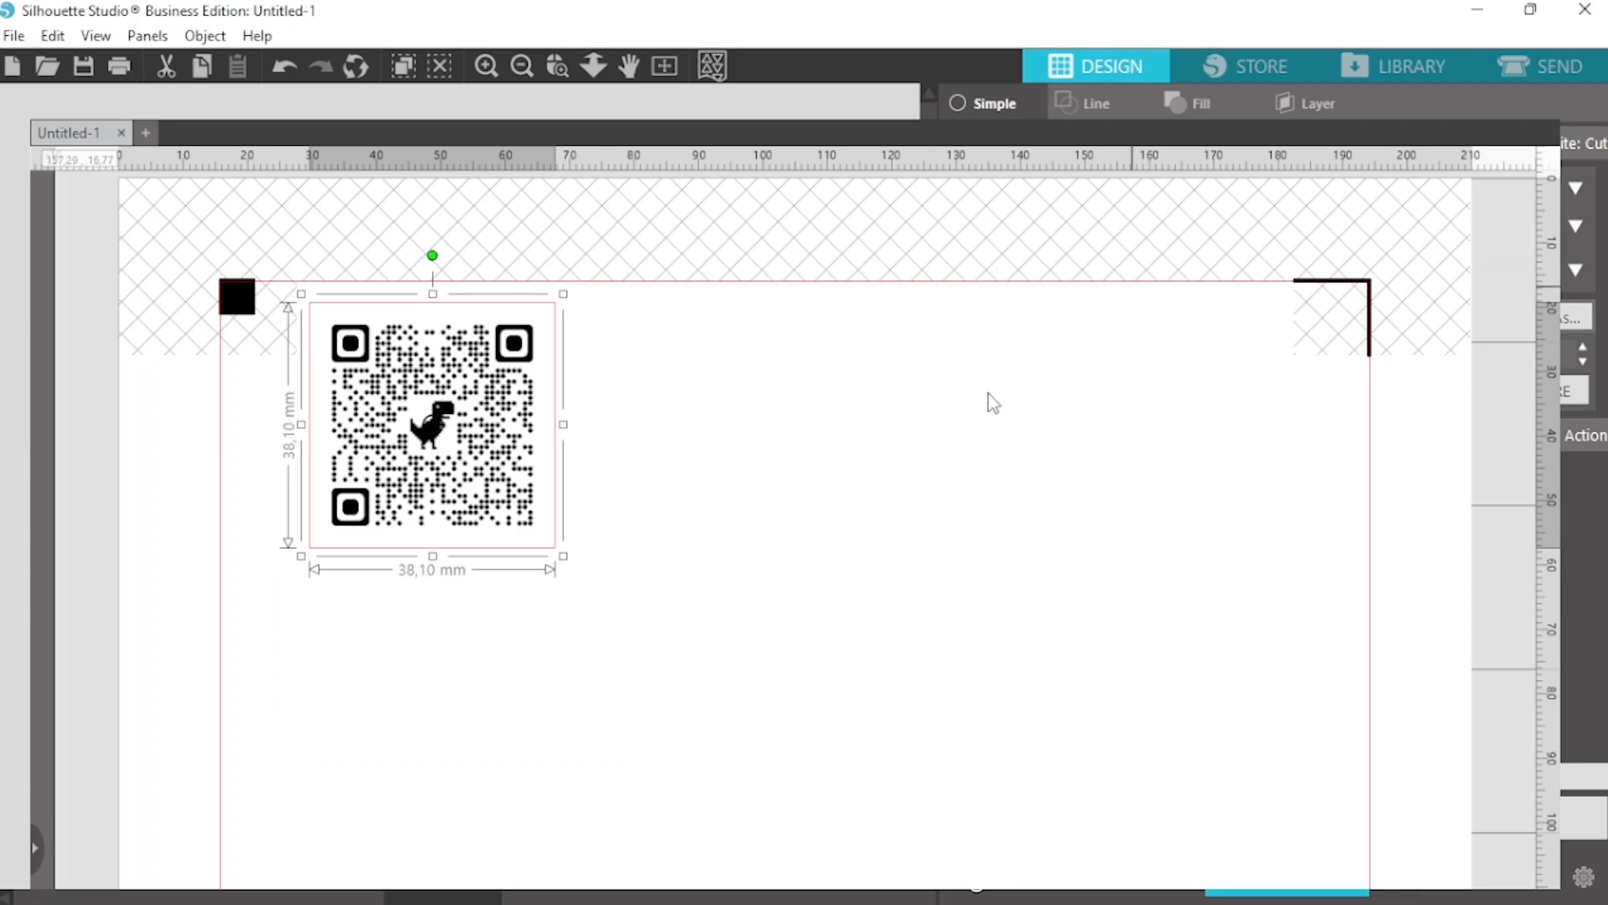